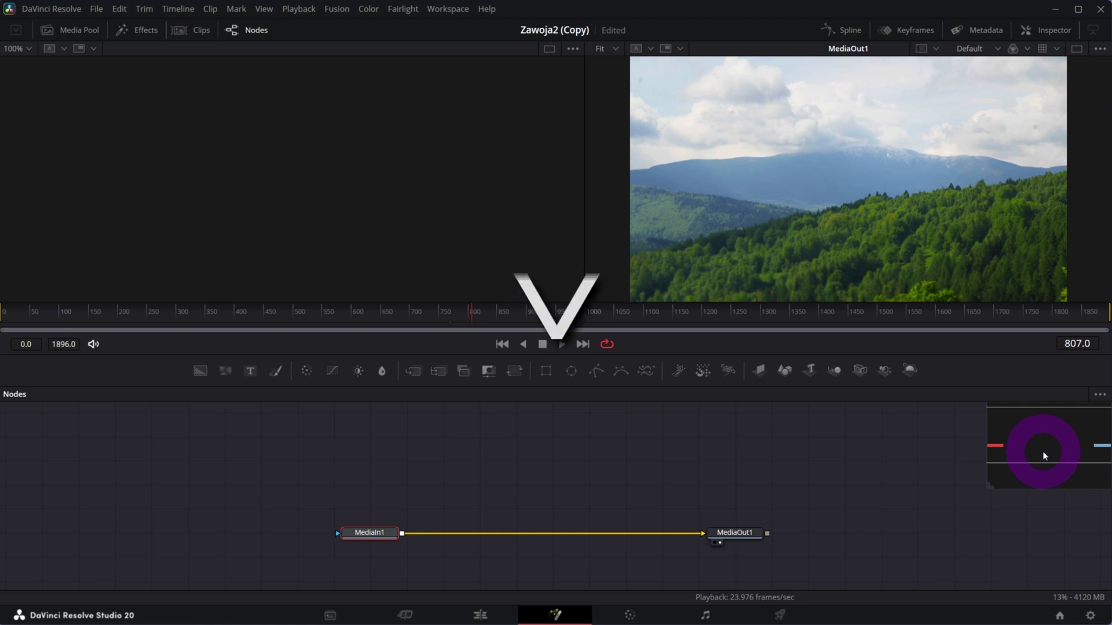
Toggle the navigator overview in the node graph twice.
key("v")
key("v")
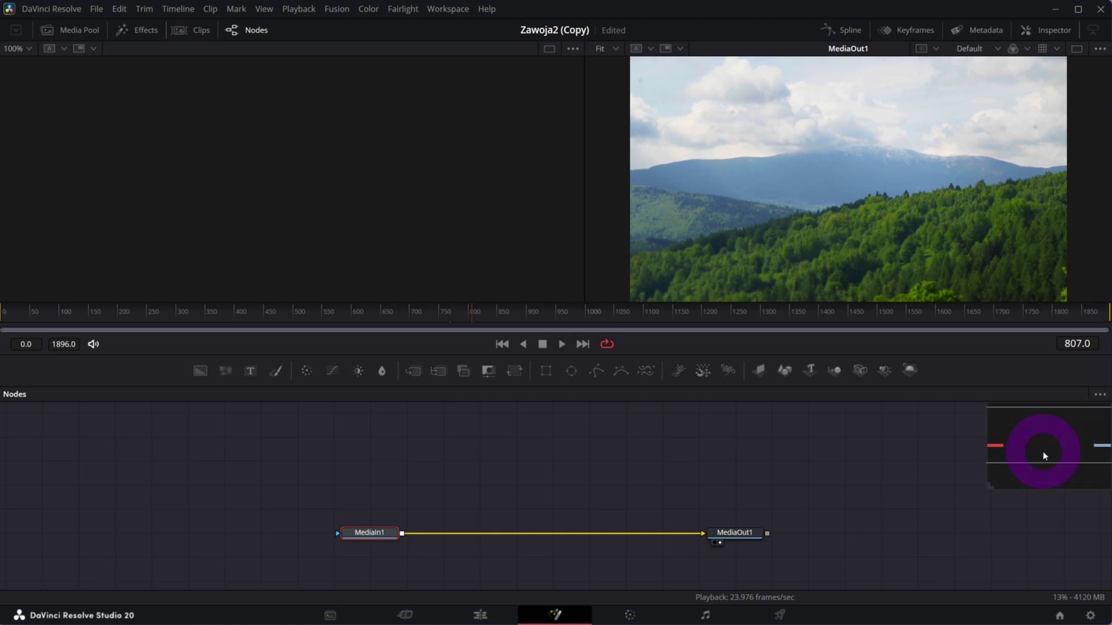
left_click(576, 466)
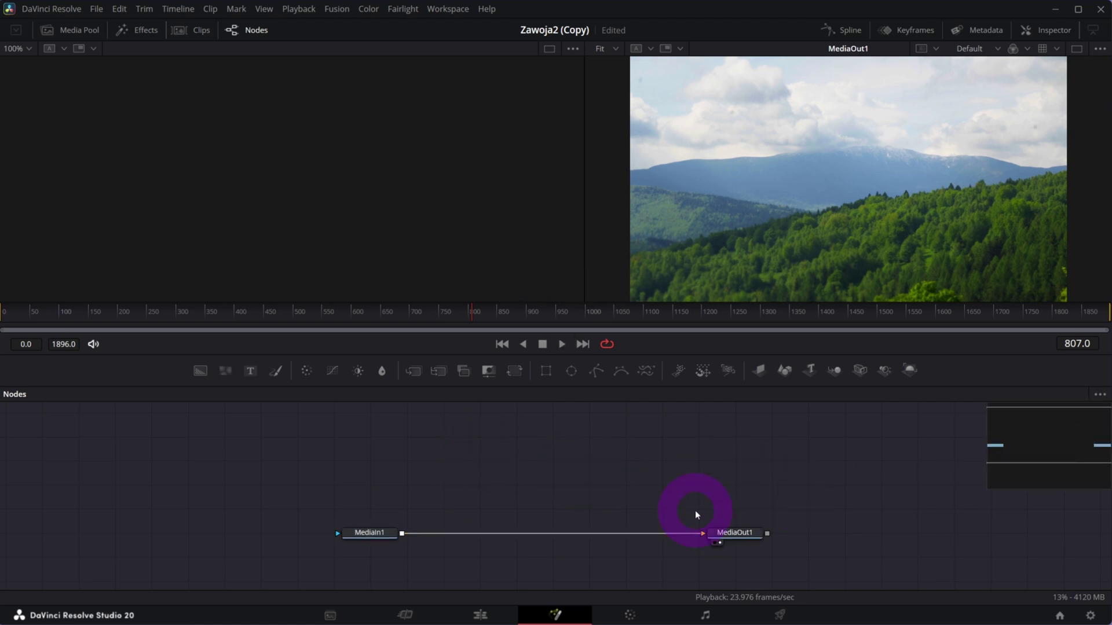
Reposition the MediaIn1 and MediaOut1 nodes so that they sit farther apart in the node graph.
left_click_drag(361, 533, 369, 529)
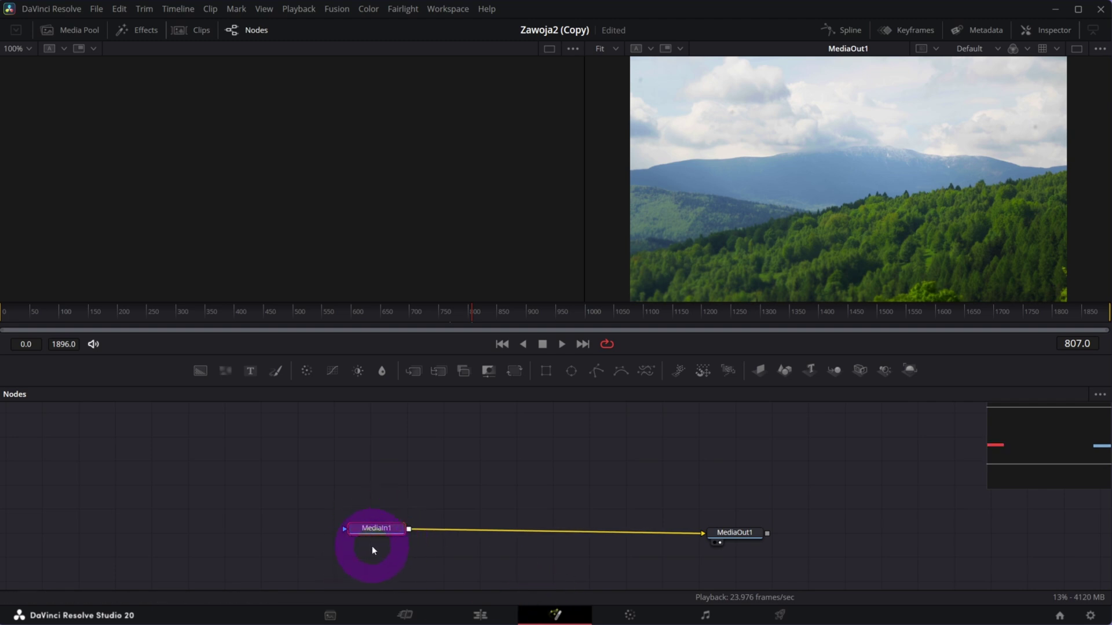
left_click_drag(724, 535, 783, 533)
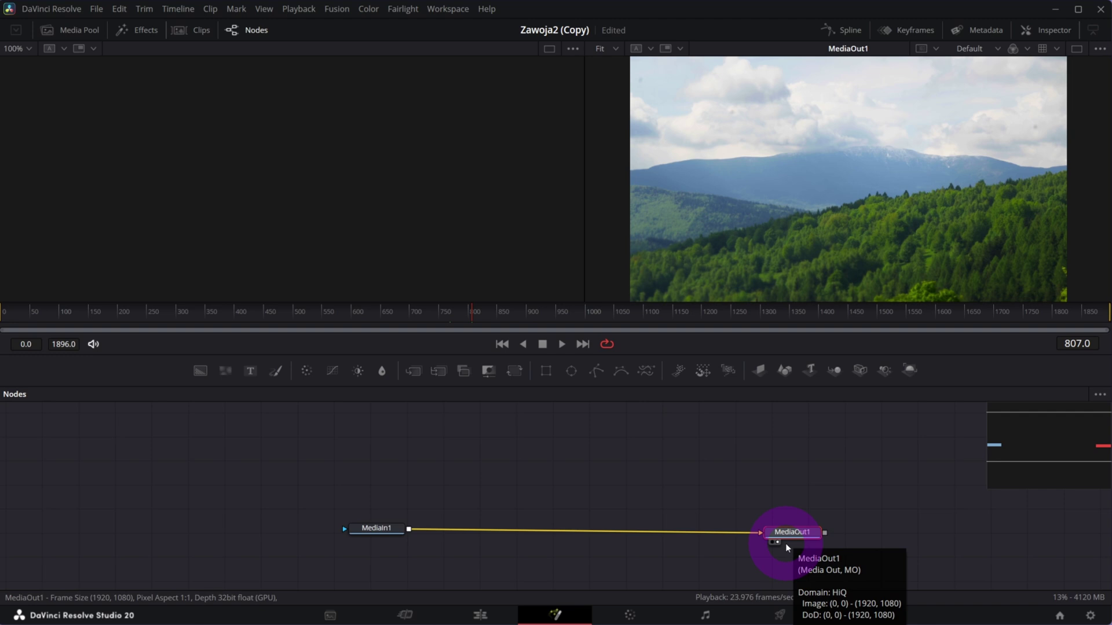
left_click(761, 477)
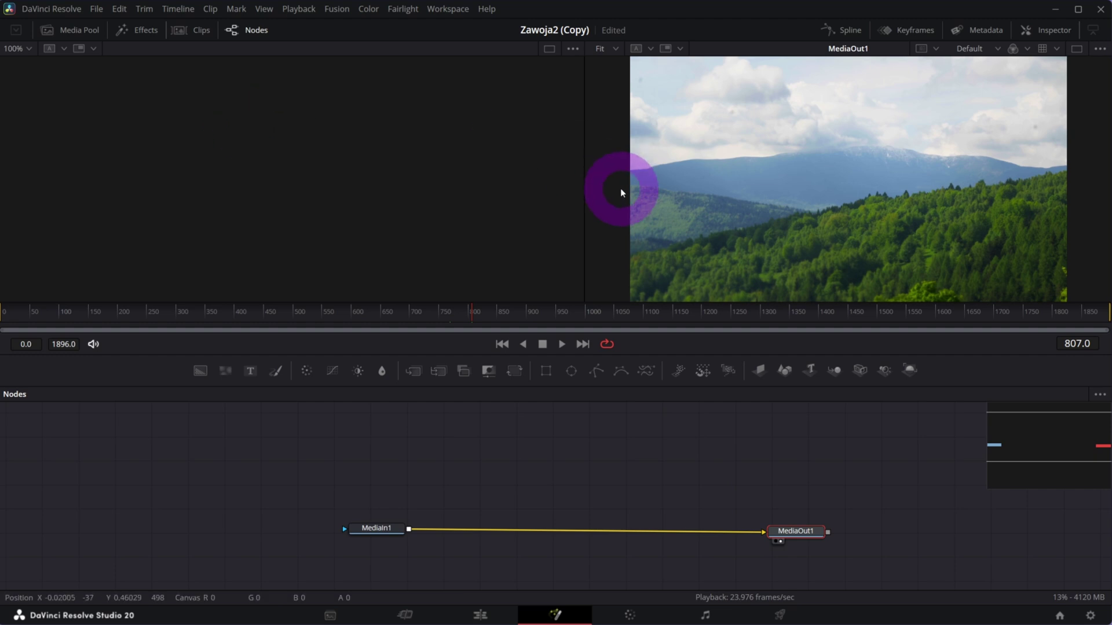
left_click_drag(789, 536, 808, 534)
left_click(619, 579)
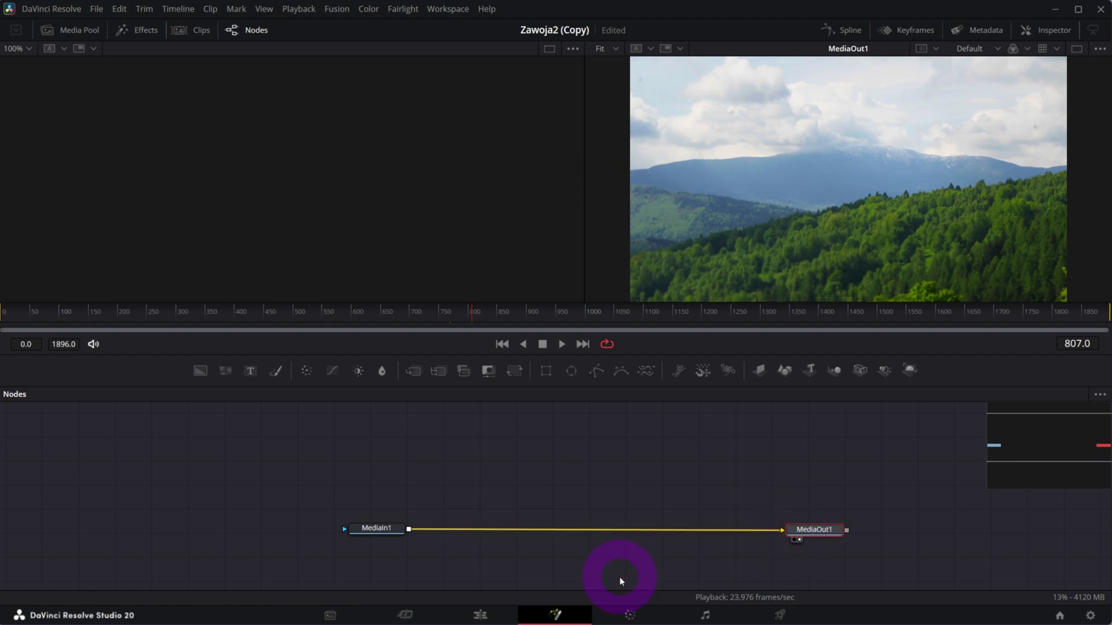
Show MediaOut1 in the first viewer, turn it off and on in the second, and clear the first viewer again.
key("1")
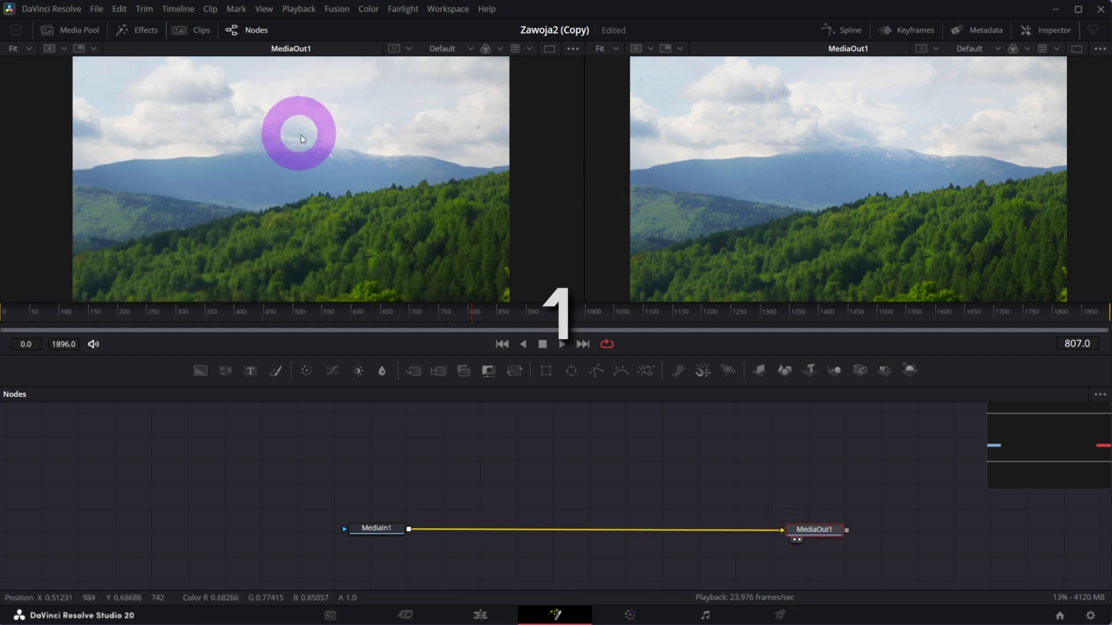
key("2")
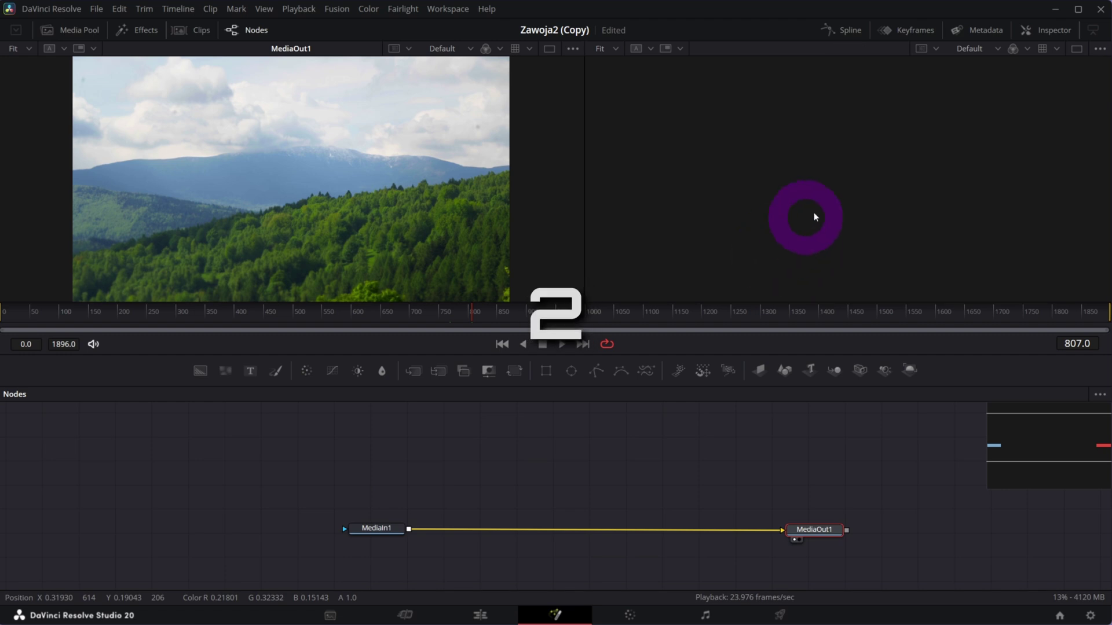
key("2")
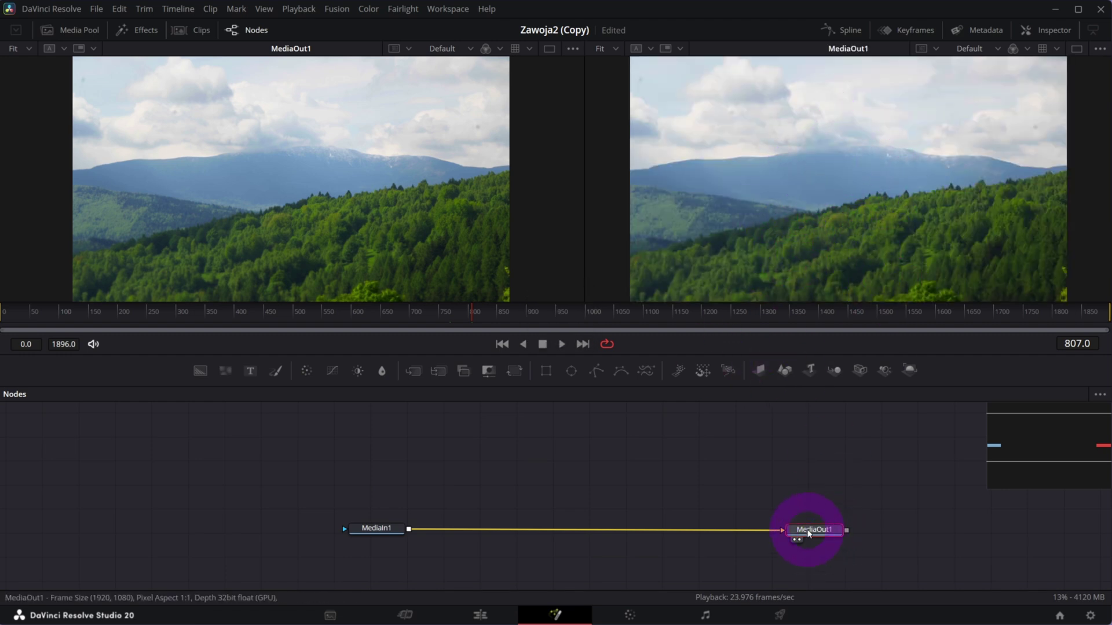
left_click_drag(808, 531, 816, 529)
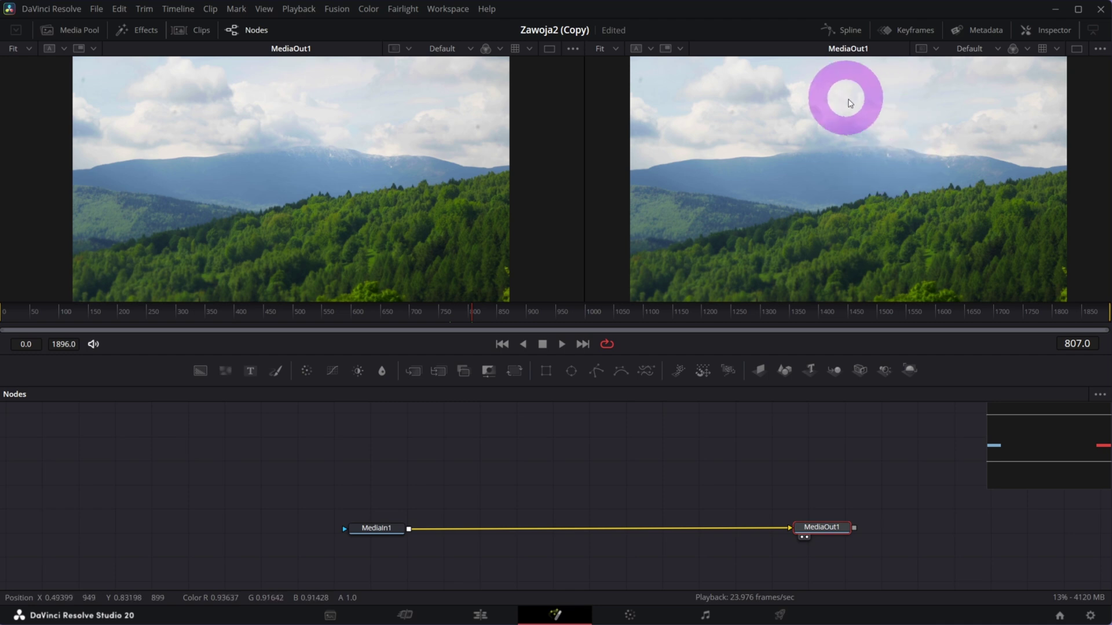
left_click_drag(815, 531, 820, 535)
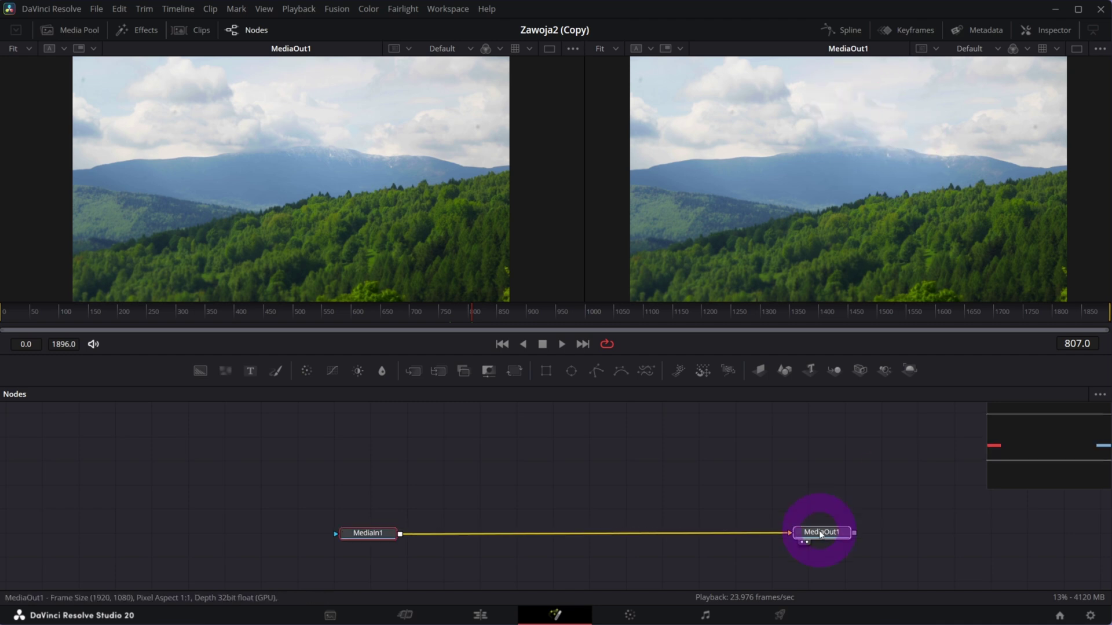
key("1")
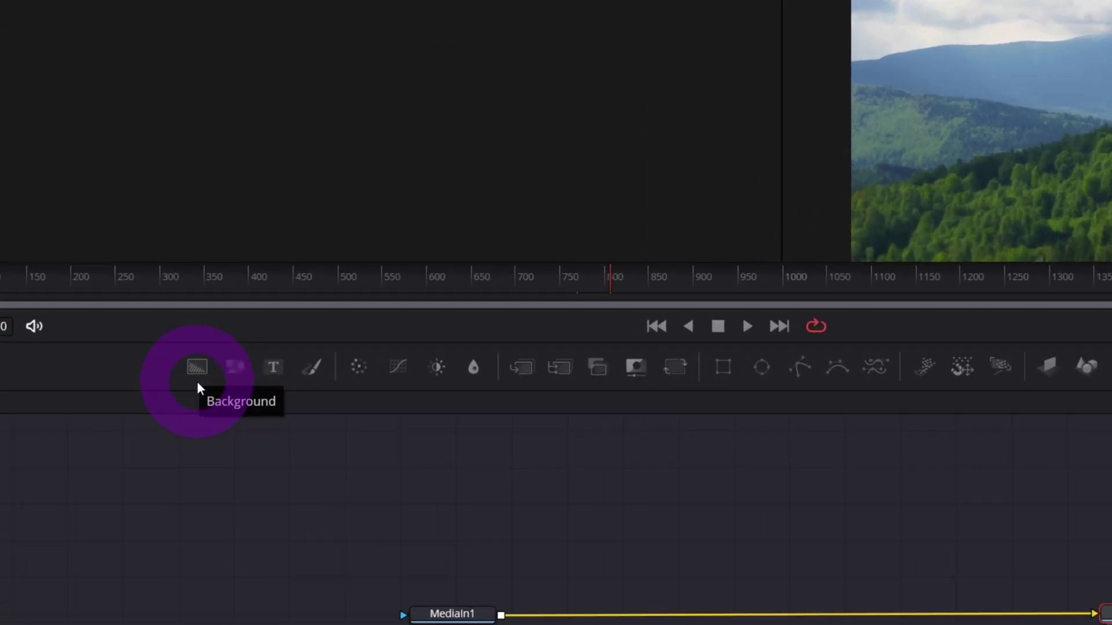
Add a Background node at the start of the node graph and move MediaIn1 up above it.
left_click_drag(198, 372, 298, 599)
left_click_drag(372, 537, 388, 436)
left_click_drag(810, 533, 823, 519)
left_click_drag(387, 433, 395, 421)
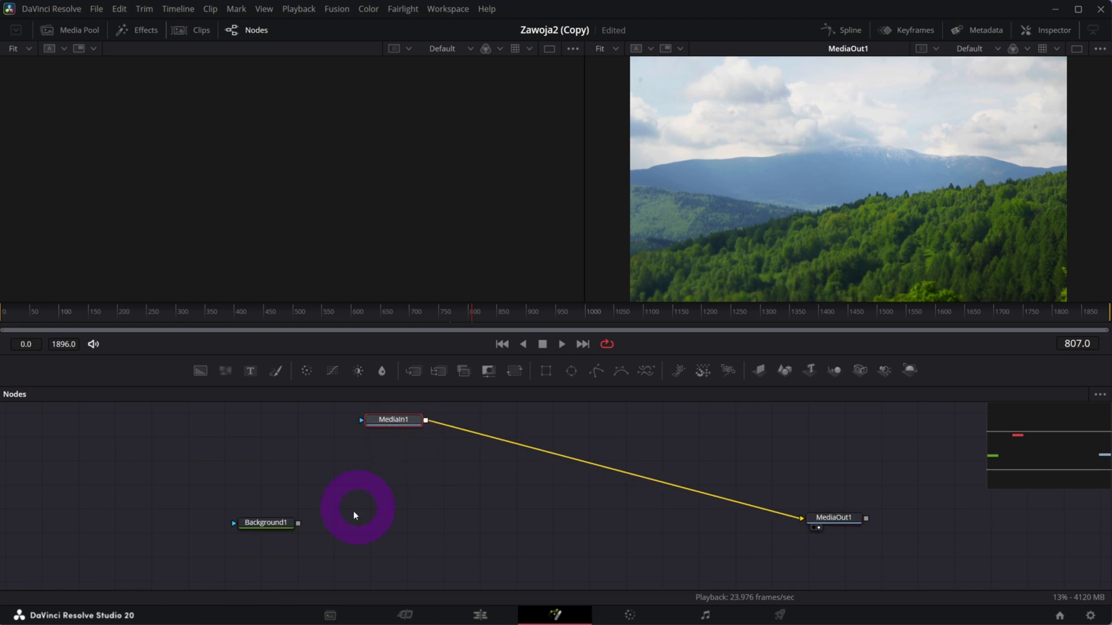
left_click_drag(264, 524, 293, 523)
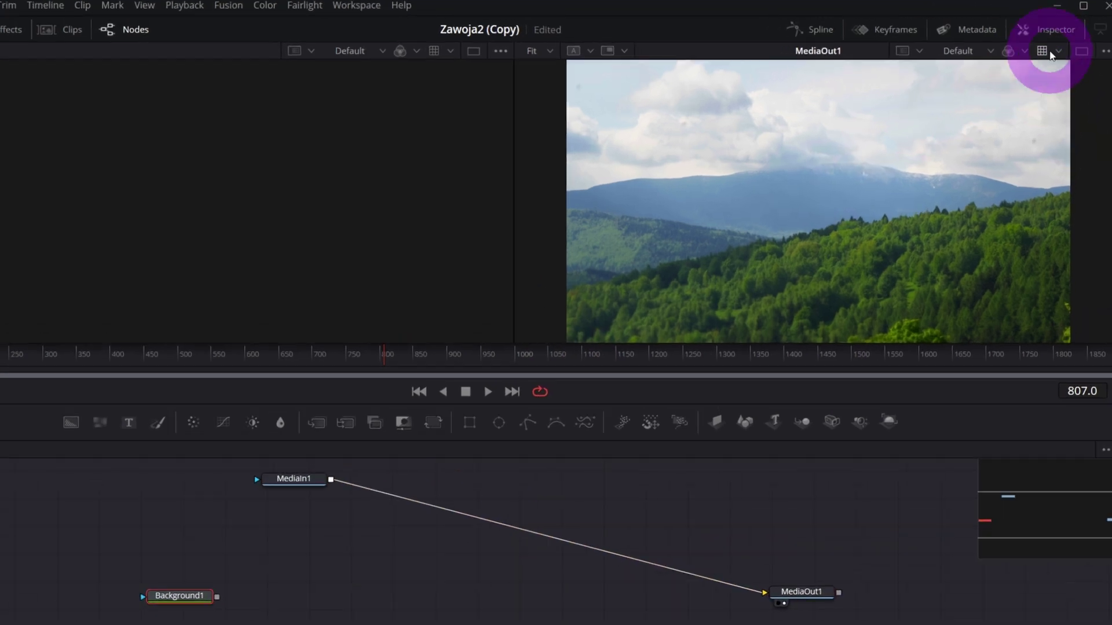
Make Background1 fully transparent by setting its alpha to 0.0, and show it in the first viewer.
left_click(1051, 36)
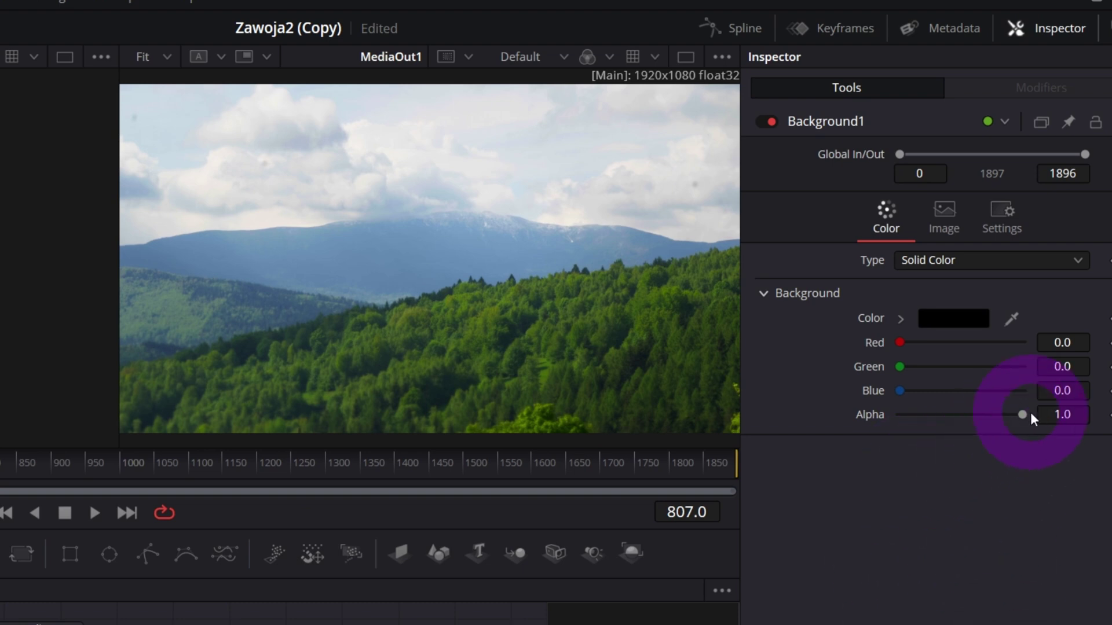
left_click_drag(1022, 415, 899, 415)
left_click(291, 525)
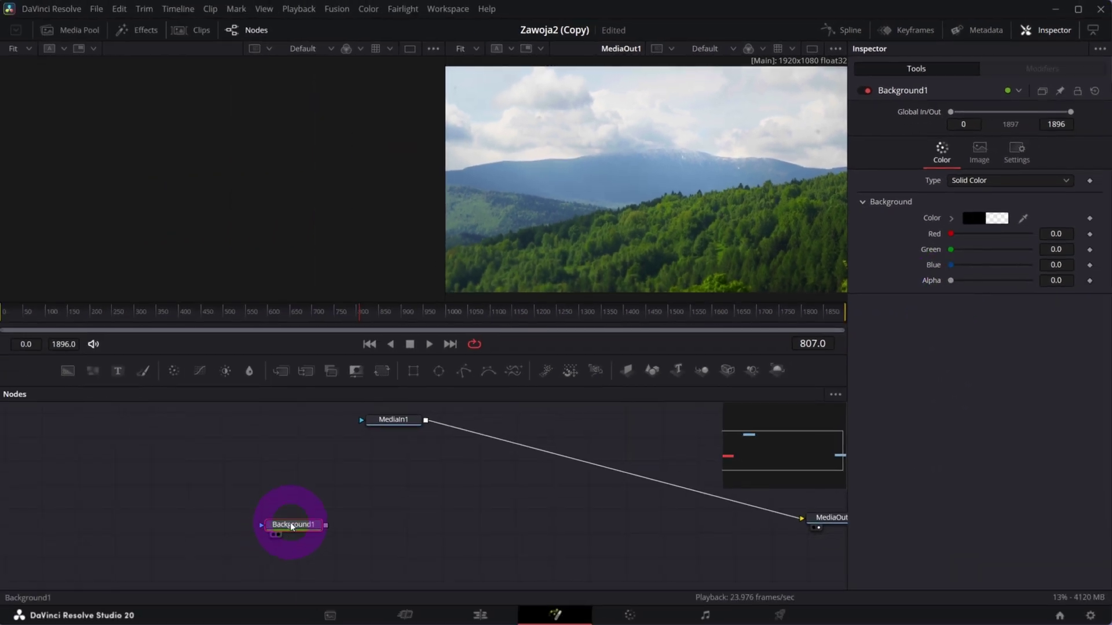
key("1")
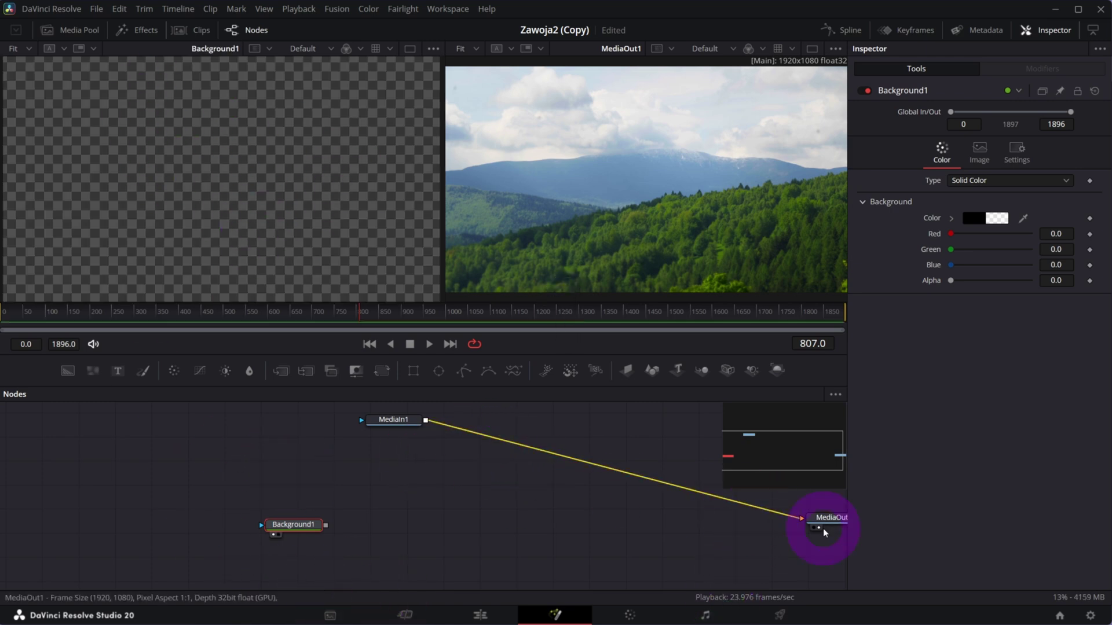
Connect Background1's output to MediaOut1 in place of MediaIn1, and tidy the node positions.
left_click(763, 512)
left_click_drag(329, 530, 733, 527)
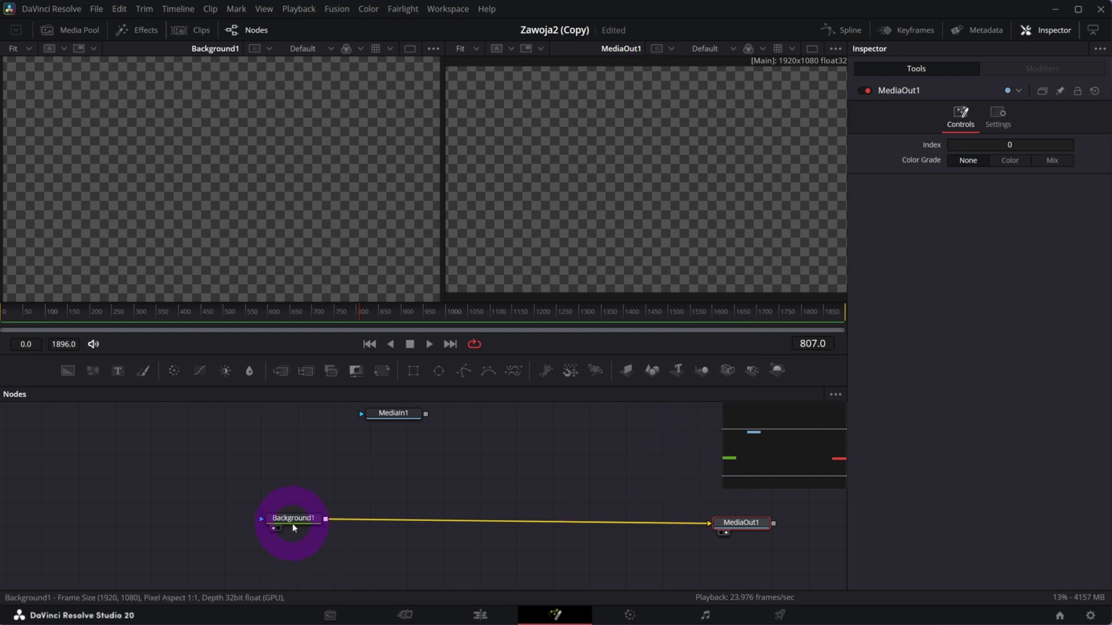
left_click_drag(291, 524, 286, 528)
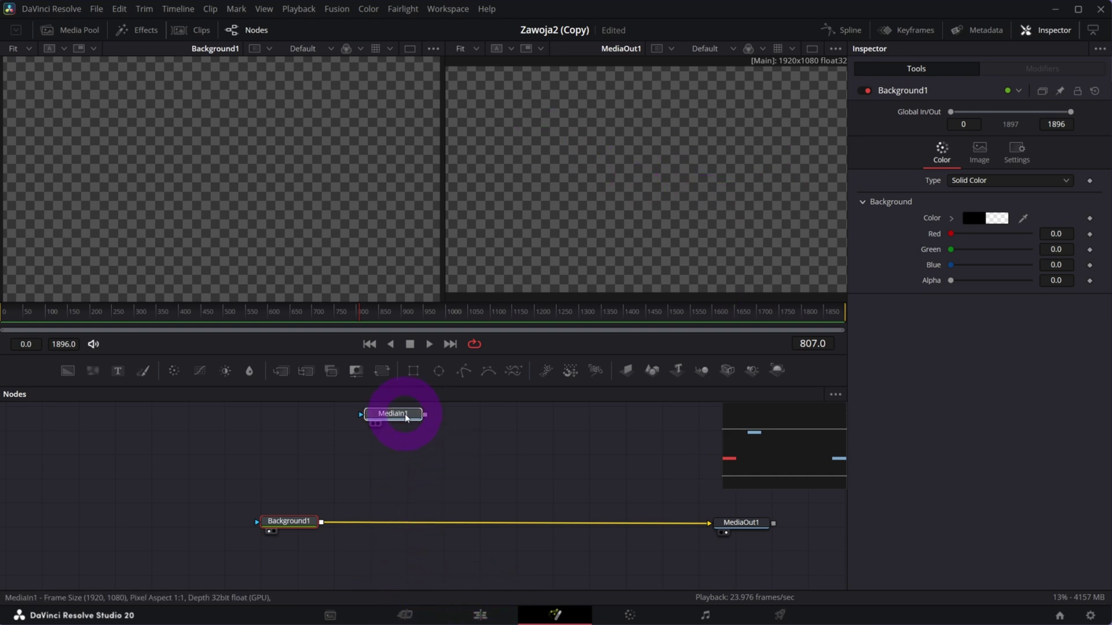
left_click_drag(406, 418, 400, 423)
left_click_drag(311, 524, 301, 525)
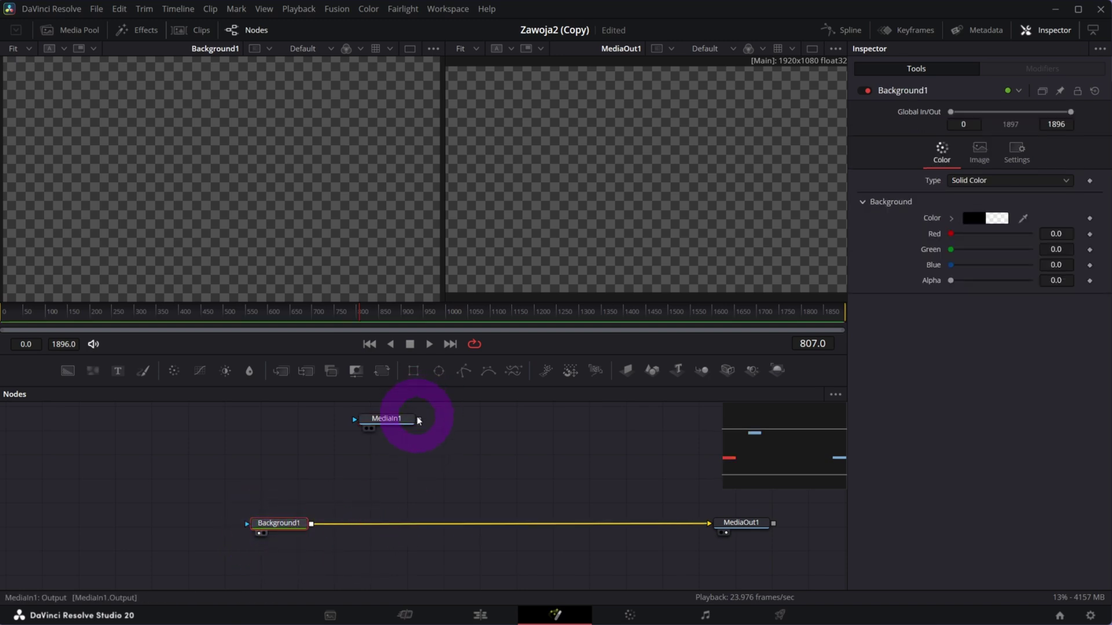
Merge MediaIn1 over Background1 by connecting its output to Background1's output.
left_click_drag(419, 421, 314, 528)
left_click(317, 592)
left_click(521, 524)
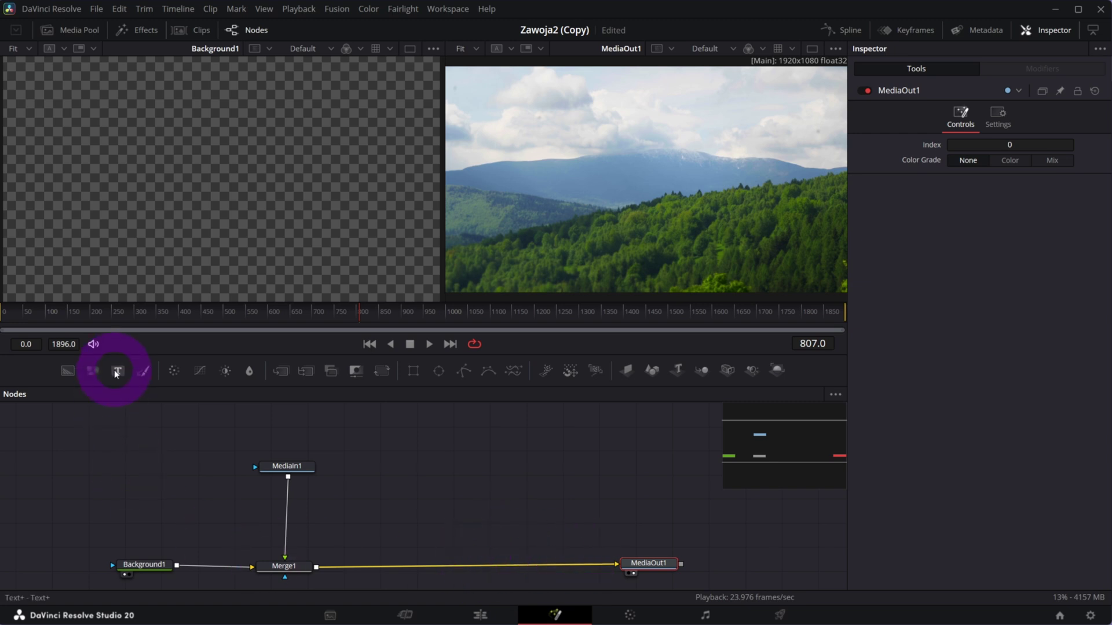
Add a Text+ node beside MediaIn1 in the node graph and enter the text TIMELAPSE.
left_click_drag(116, 374, 168, 434)
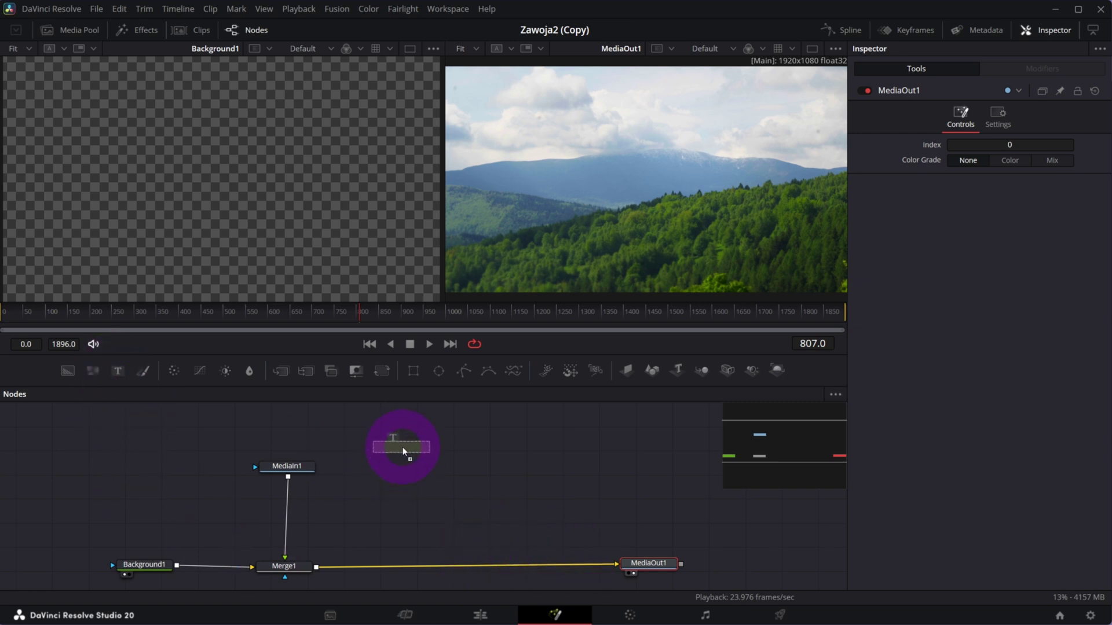
left_click_drag(403, 451, 403, 452)
left_click(926, 269)
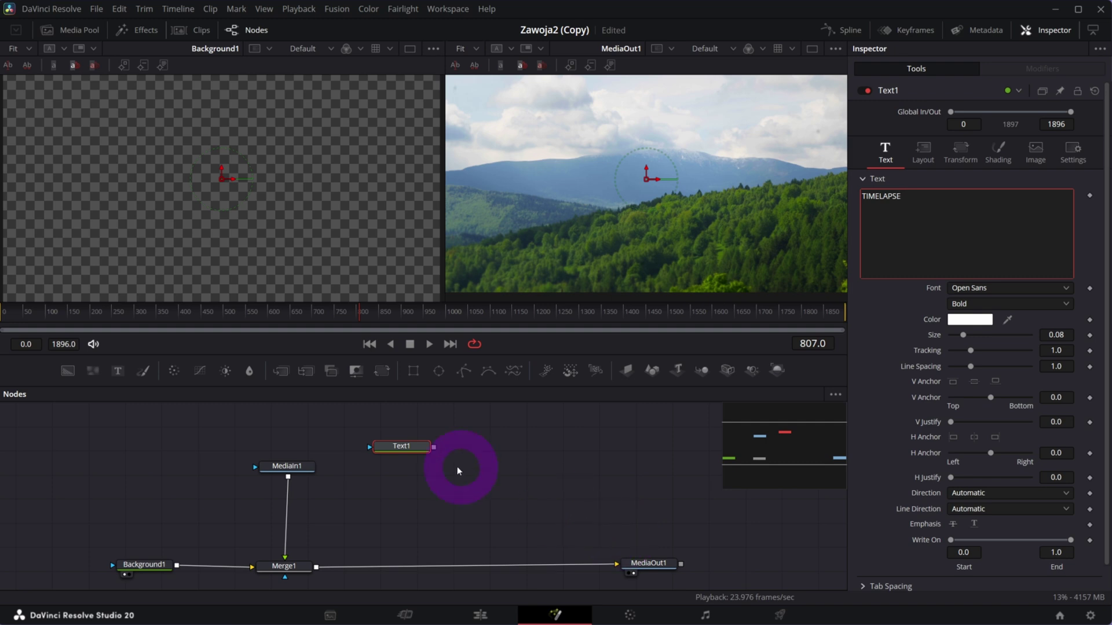
Show Text1 in the first viewer and style it with size 0.1248, tracking 1.165 and the Extrabold weight.
left_click(408, 451)
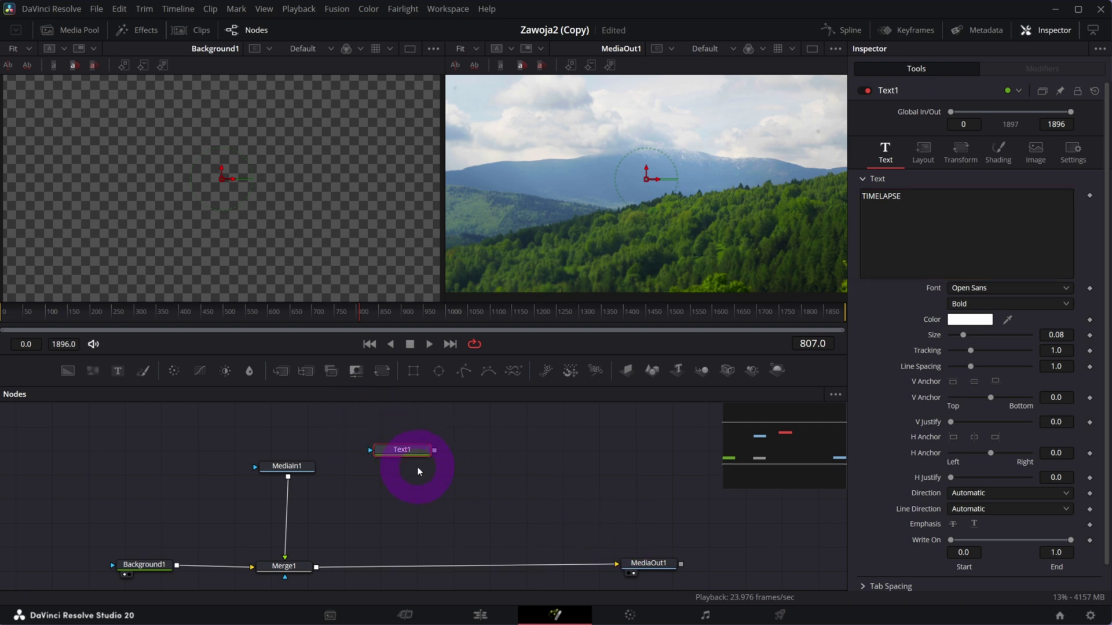
key("1")
left_click_drag(1053, 336, 1108, 351)
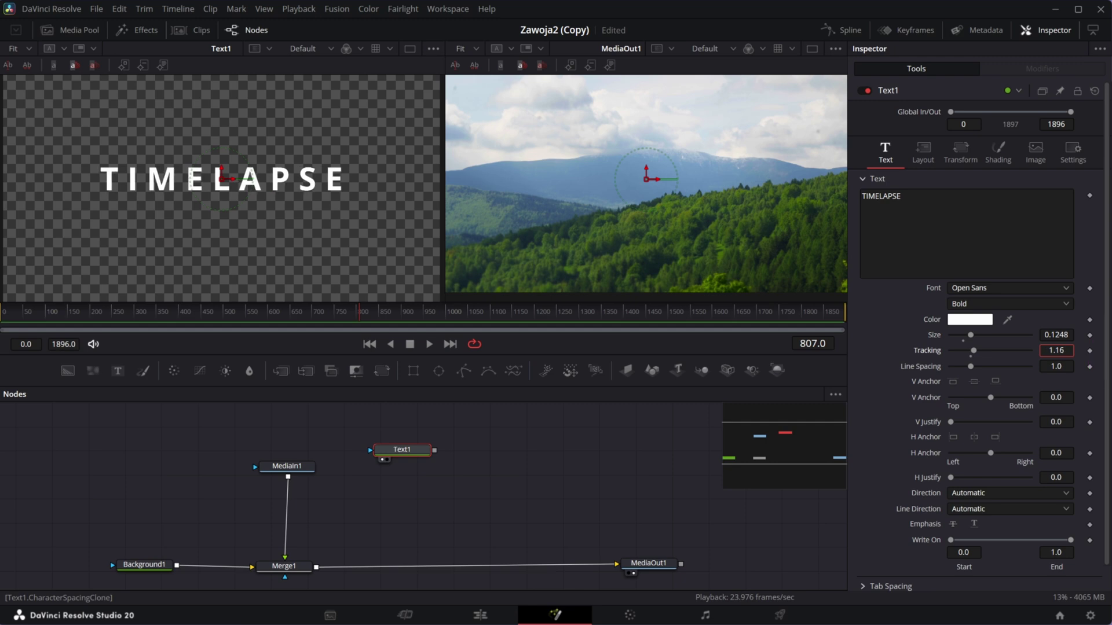
left_click(970, 303)
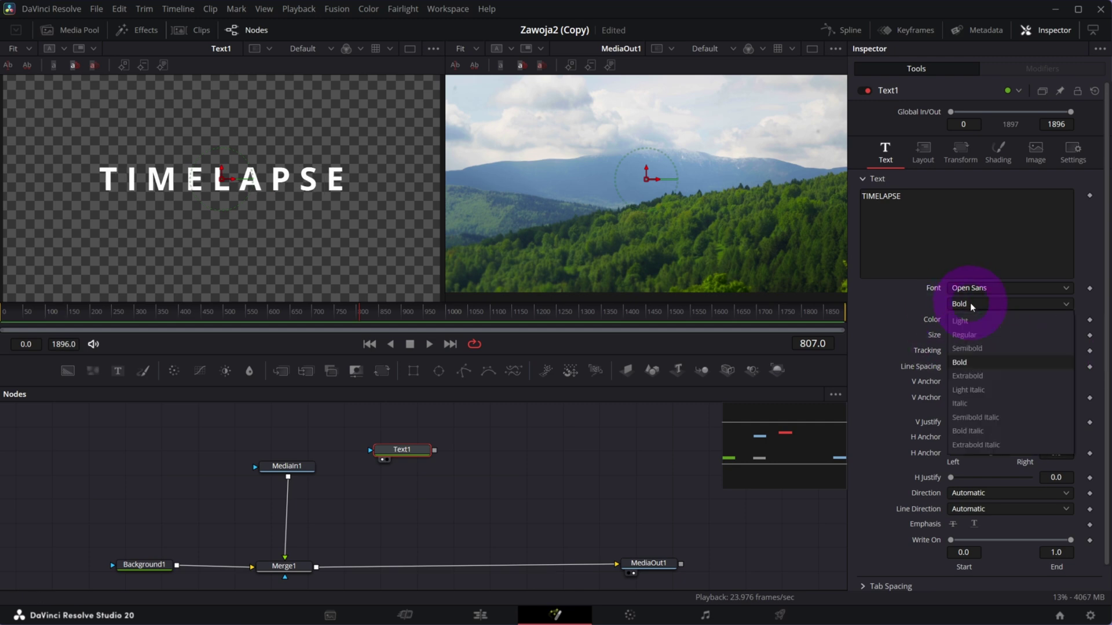
left_click(966, 376)
Merge Text1 over the footage by connecting its output to Merge1's output.
left_click_drag(393, 484, 389, 475)
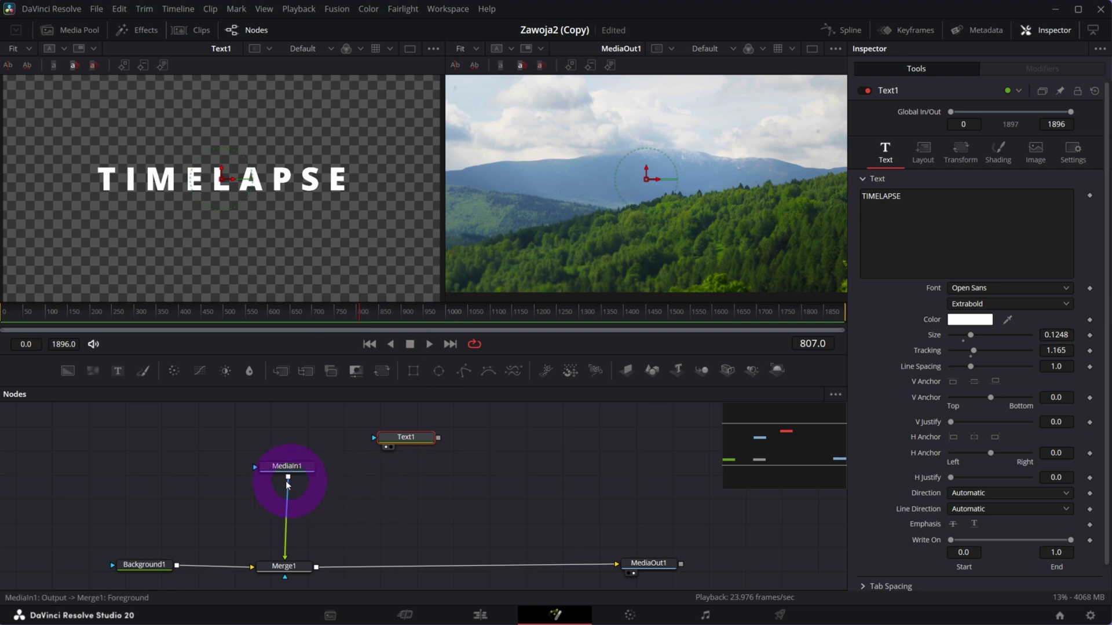
left_click_drag(441, 443, 320, 573)
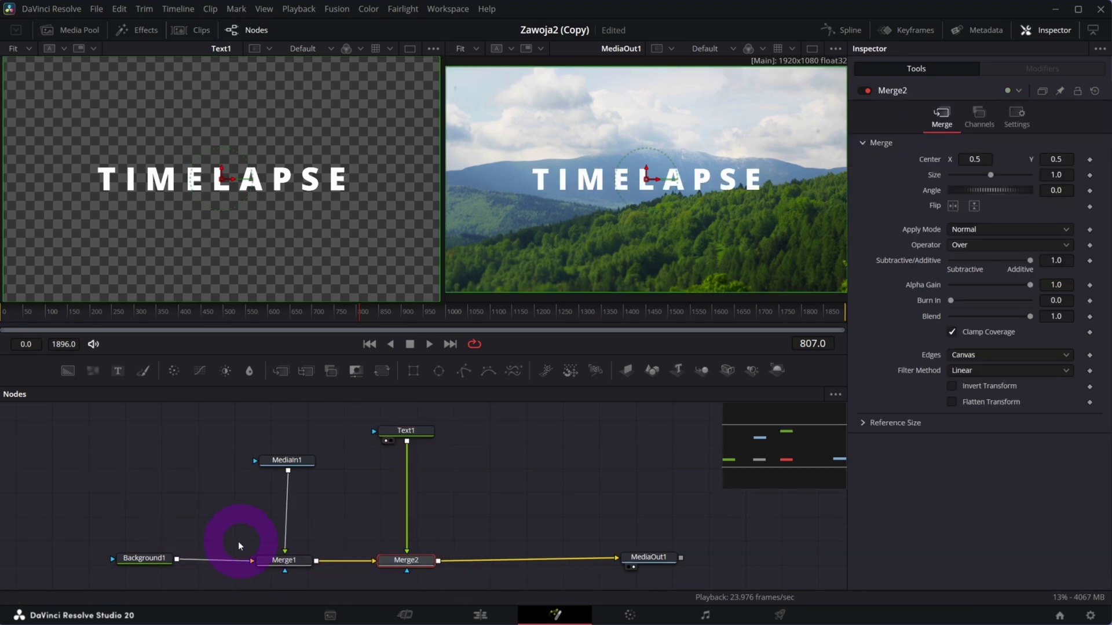
Move the Text1 title up into the sky by setting its layout center to X 0.541 and Y 0.718.
left_click(408, 433)
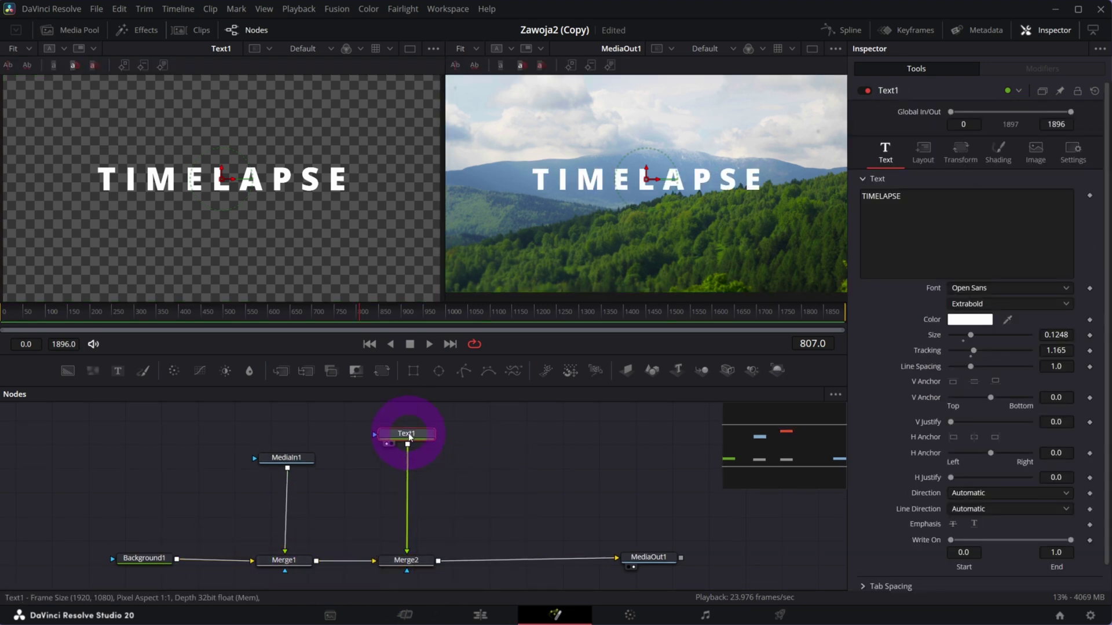
left_click_drag(410, 440, 419, 436)
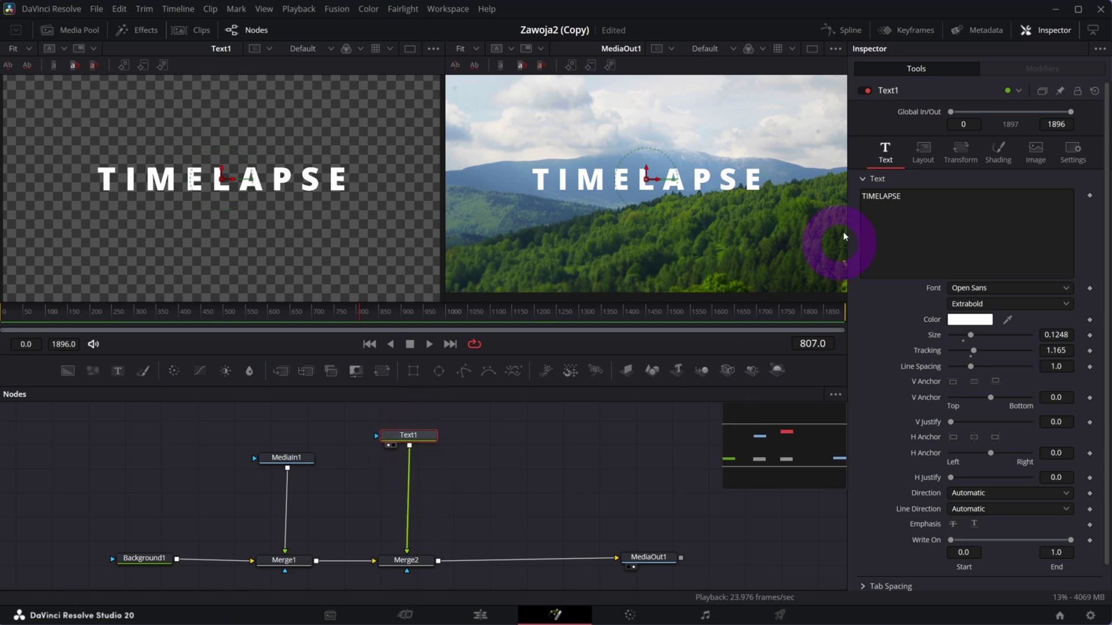
left_click(915, 154)
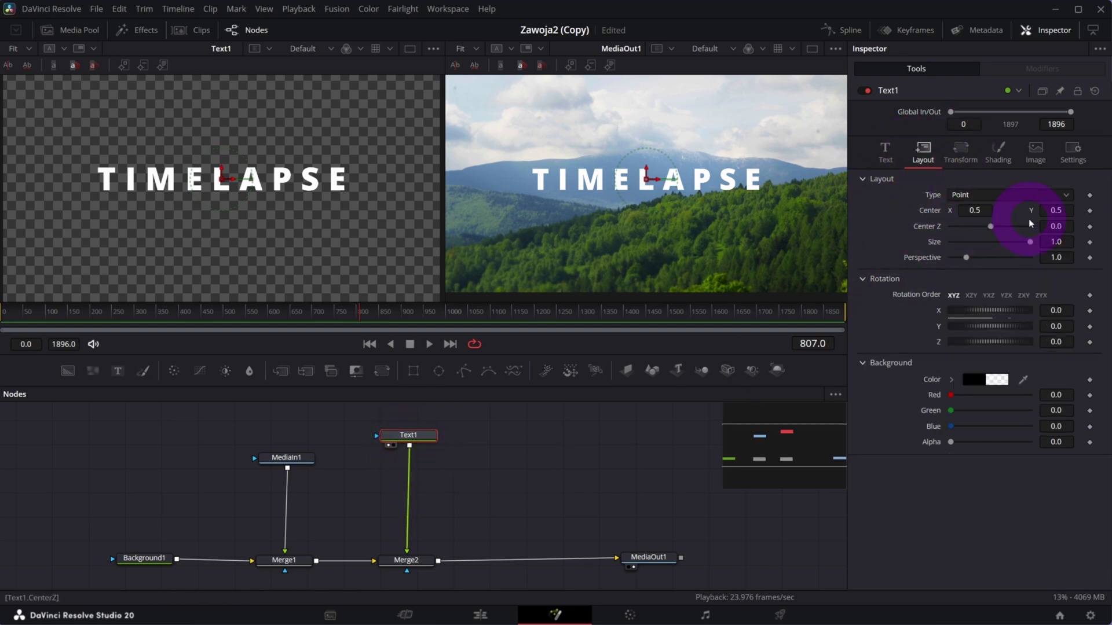
left_click_drag(1052, 210, 1087, 214)
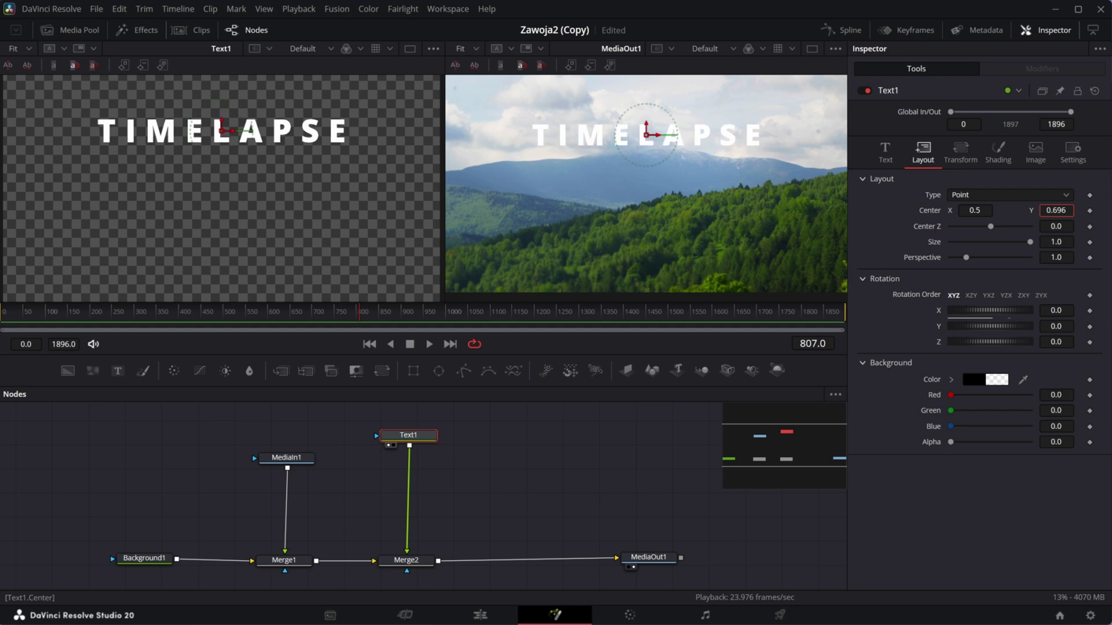
left_click_drag(969, 214, 1065, 210)
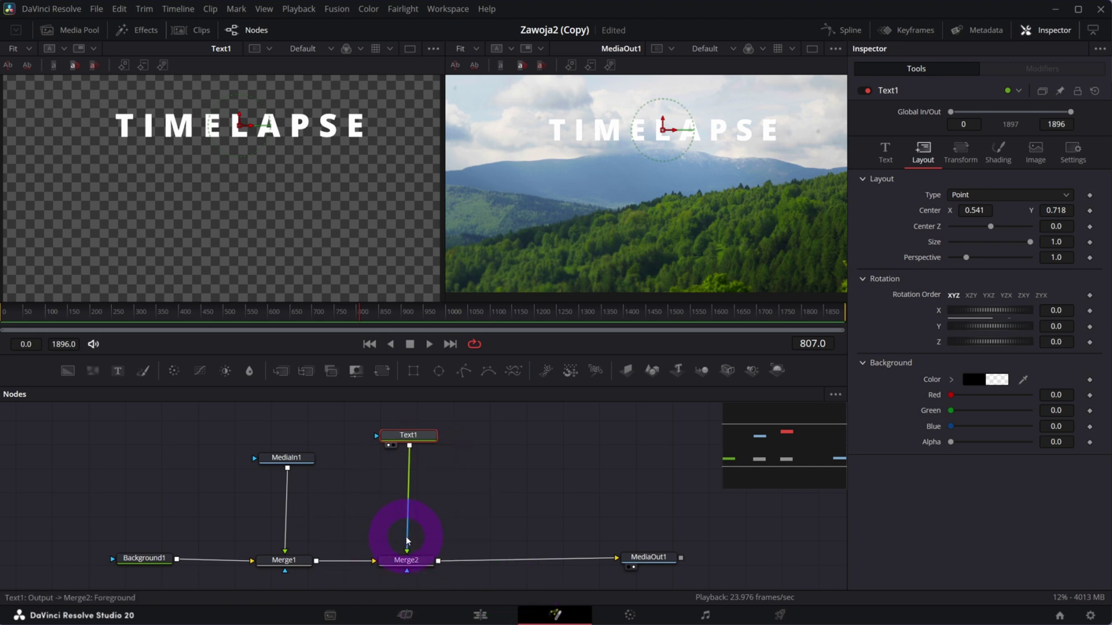
Disconnect Text1 from Merge2's foreground input and enlarge the node graph area.
left_click_drag(407, 542, 426, 435)
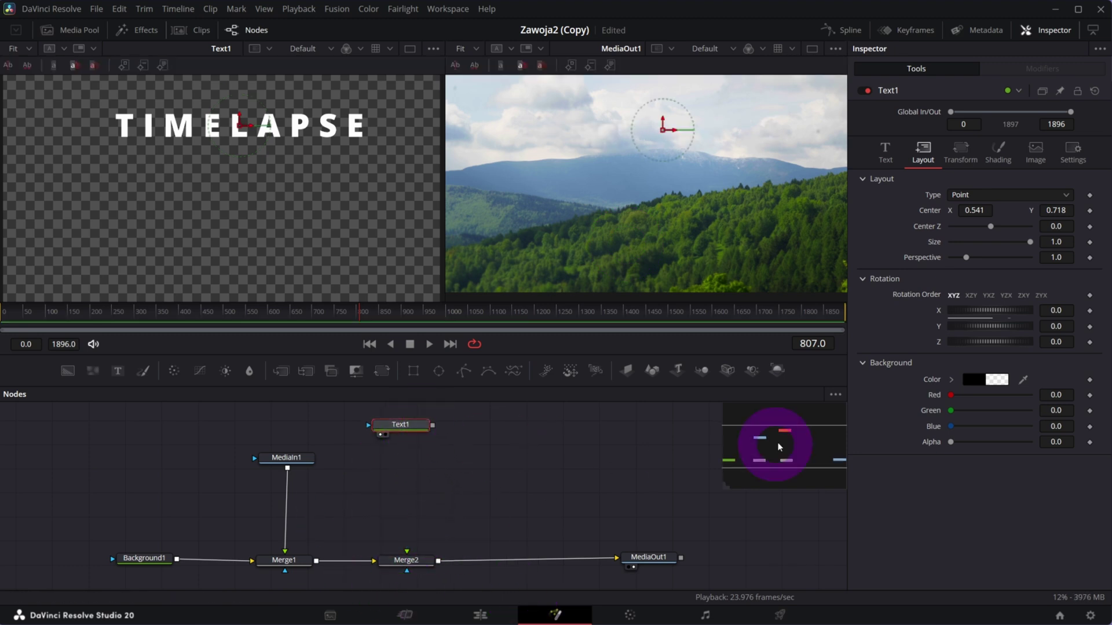
left_click_drag(561, 384, 559, 338)
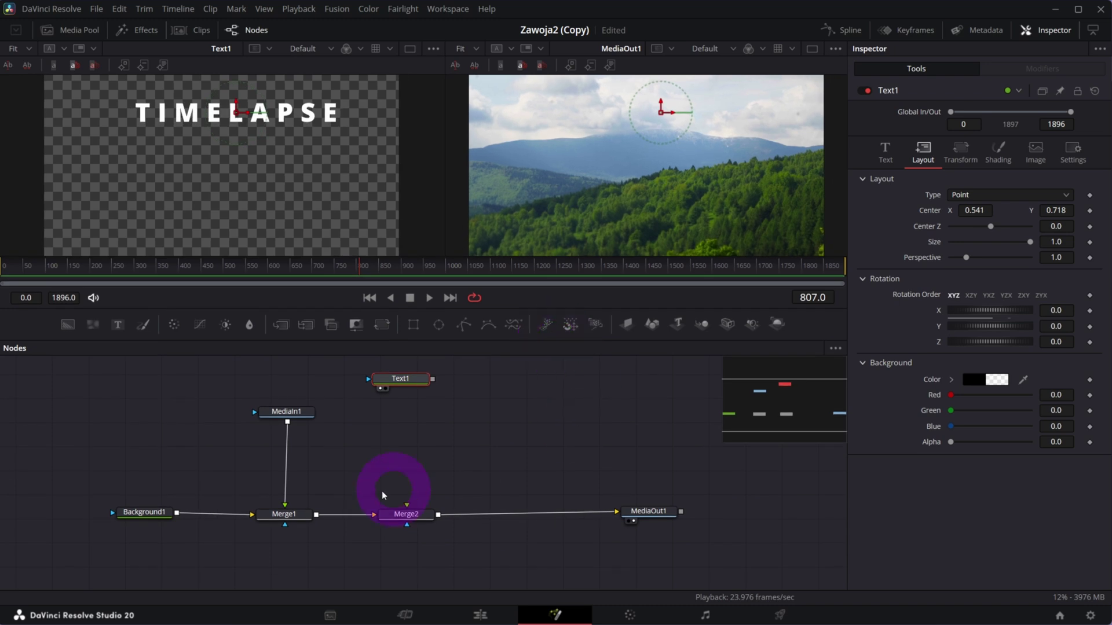
Move the MediaIn1, Background1, merge and MediaOut1 nodes down together, leaving free space around Text1 in the node graph.
left_click_drag(57, 409, 693, 550)
left_click_drag(652, 514, 694, 551)
left_click_drag(412, 382, 467, 386)
left_click(496, 516)
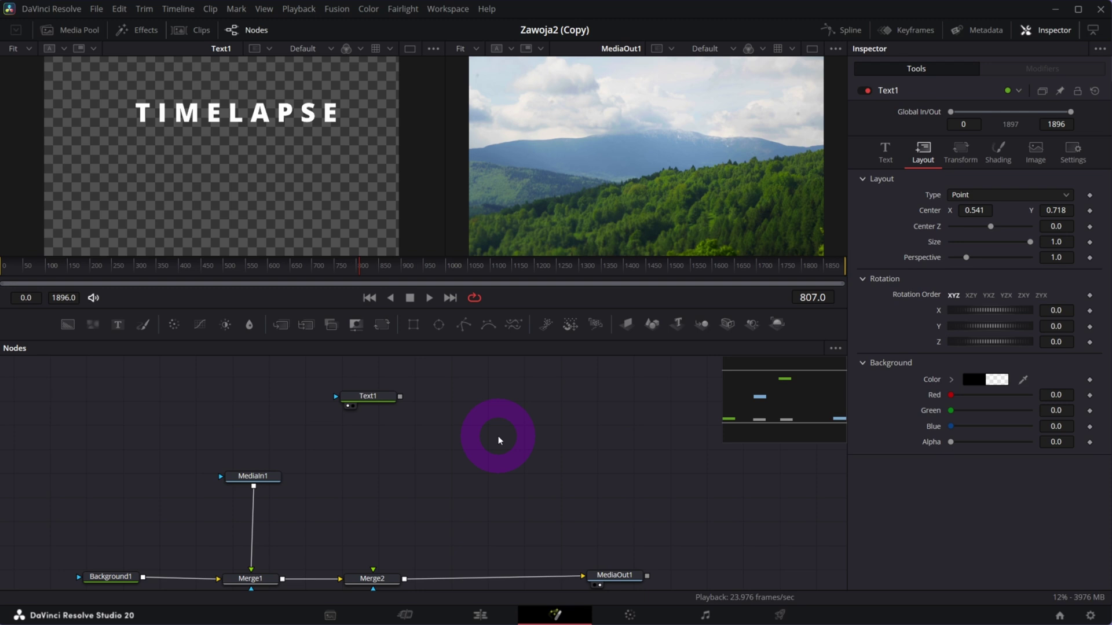
Add a Displace node to the free area beside Text1.
key("shift+space")
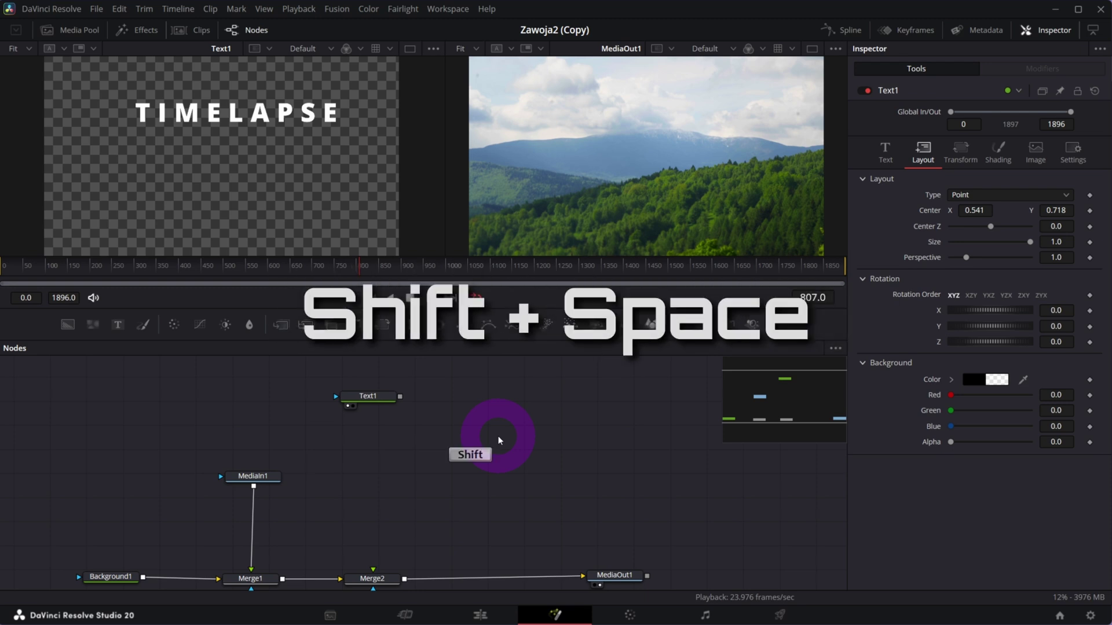
type("gau")
type("Displace")
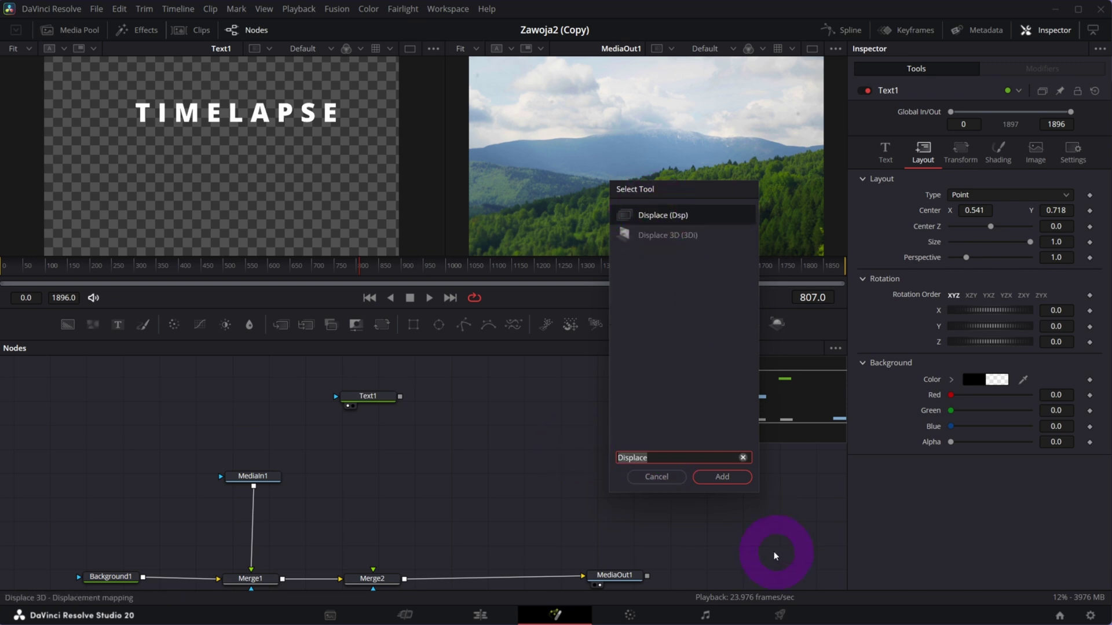
left_click(728, 467)
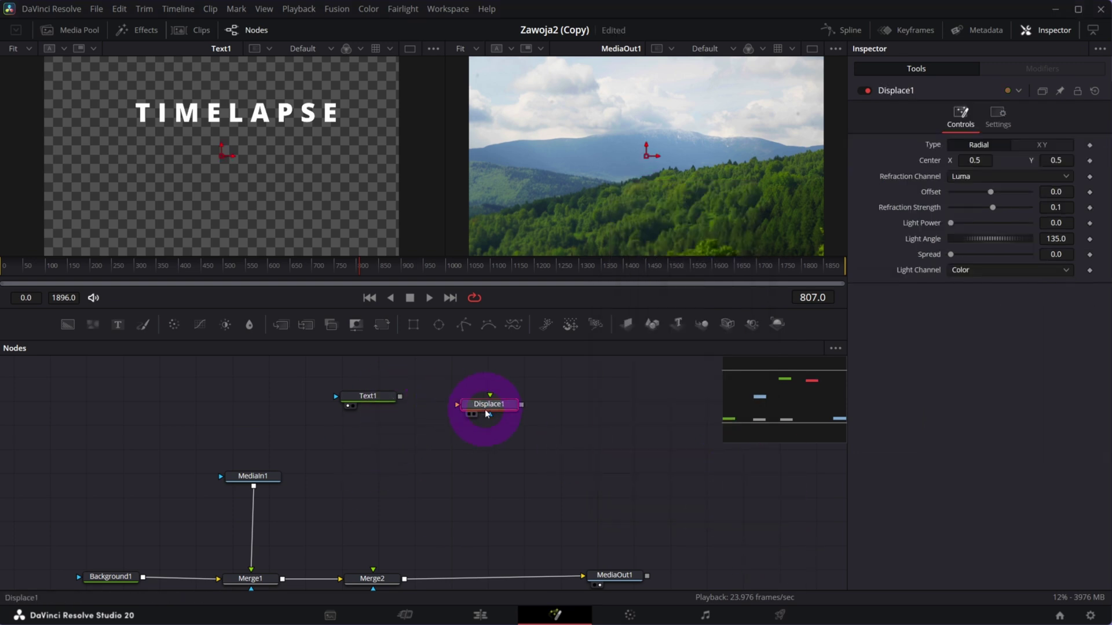
left_click(504, 417)
Connect Text1's output to Displace1's yellow input and show Displace1 in the second viewer.
left_click_drag(372, 397, 361, 399)
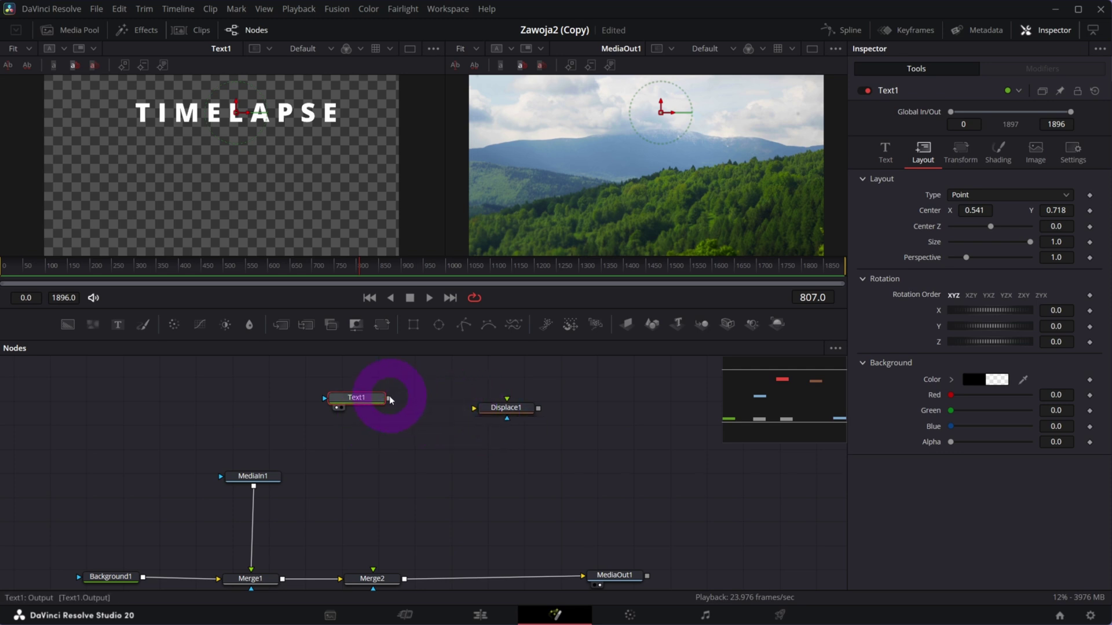
left_click_drag(390, 399, 473, 413)
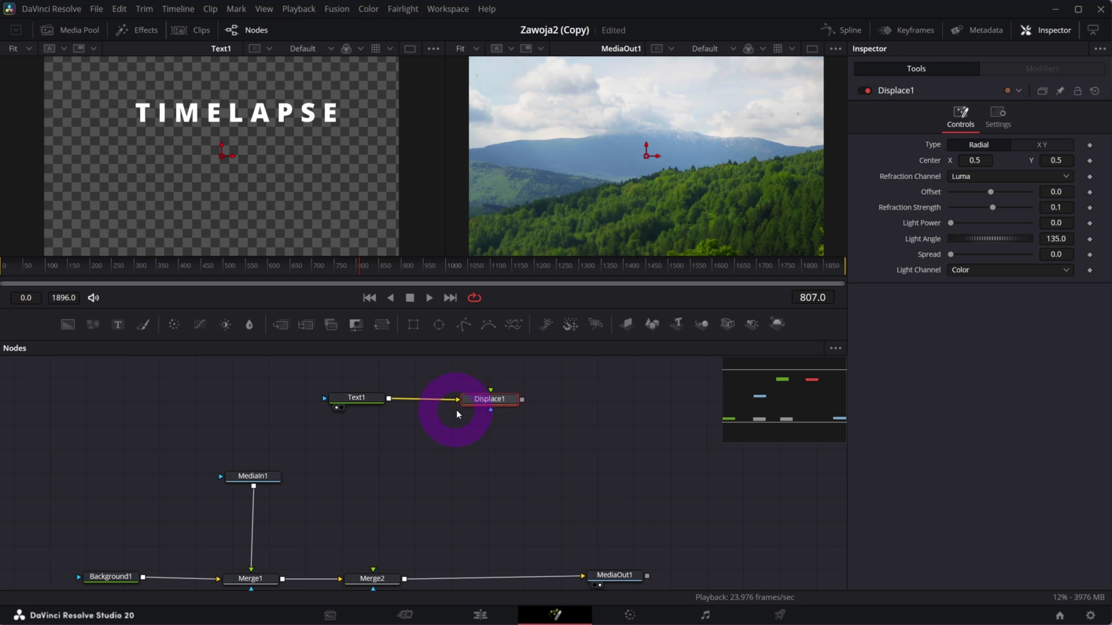
key("2")
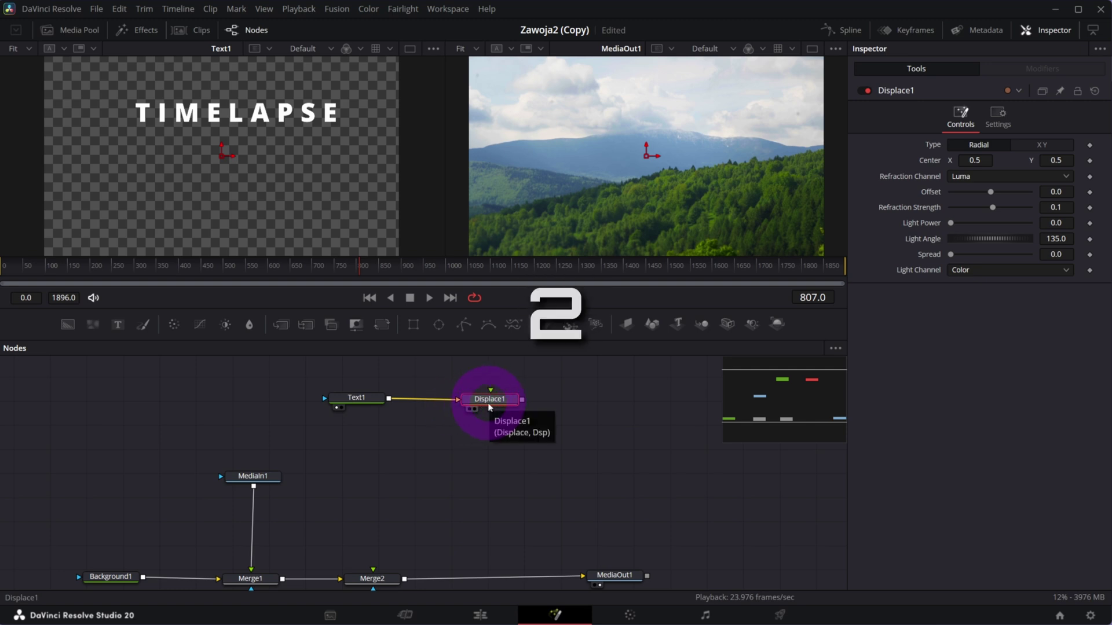
Rearrange MediaIn1, Text1 and Displace1, and connect MediaIn1's output to Displace1's green foreground input.
left_click_drag(254, 476, 240, 369)
left_click_drag(347, 397, 338, 425)
left_click_drag(485, 405, 429, 399)
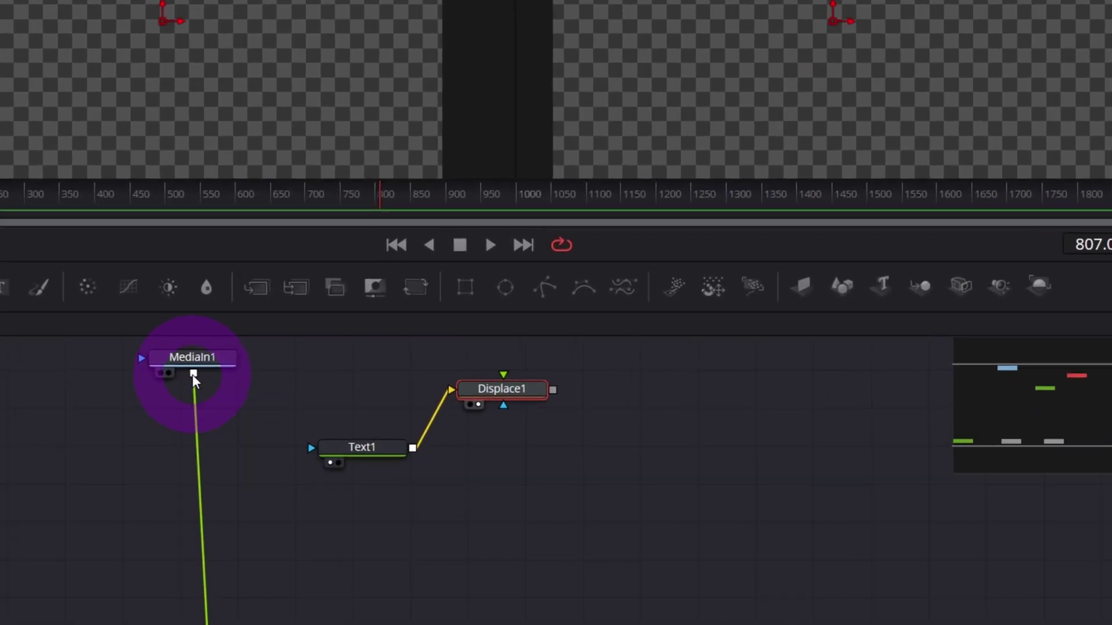
left_click_drag(193, 374, 508, 377)
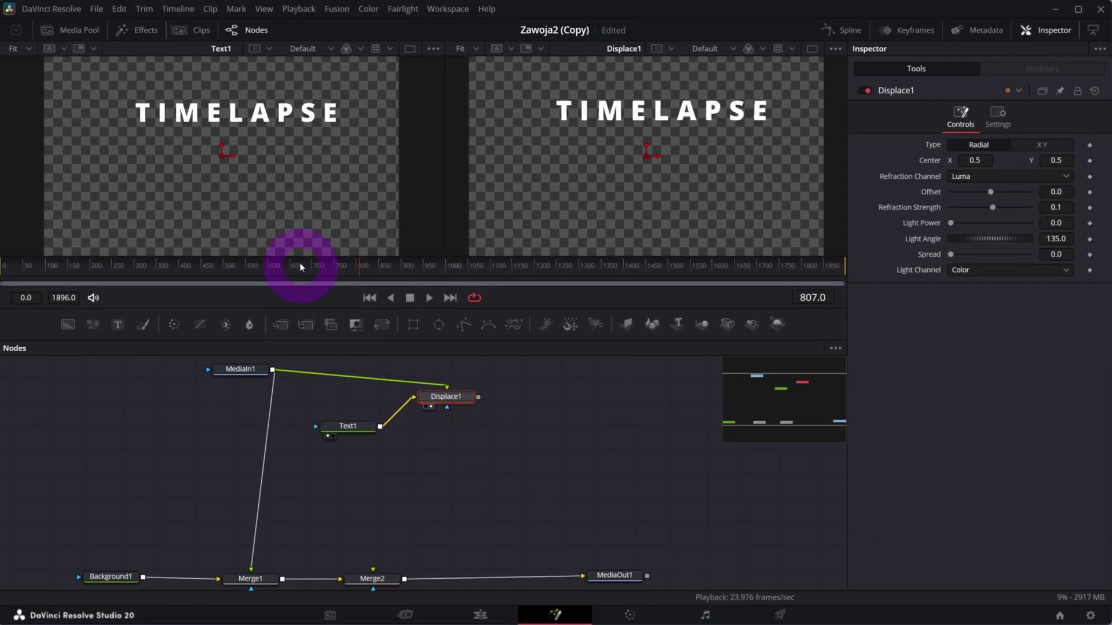
Scrub through the clip with MediaIn1 in the first viewer to compare the clouds with the displaced title.
left_click_drag(285, 265, 472, 256)
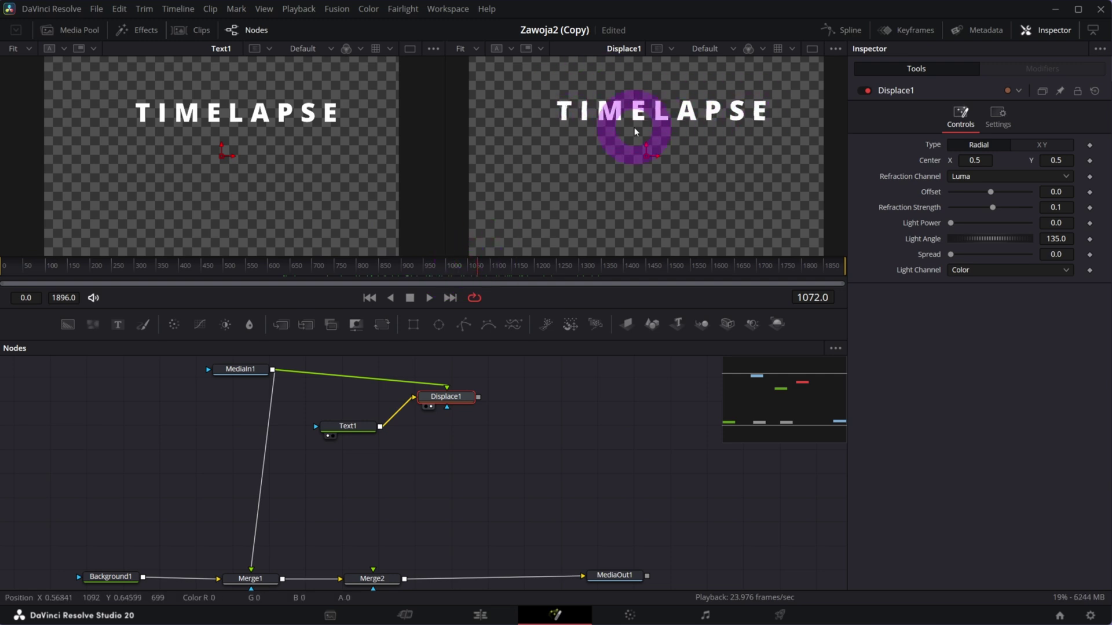
left_click_drag(496, 268, 421, 270)
left_click_drag(448, 398, 451, 416)
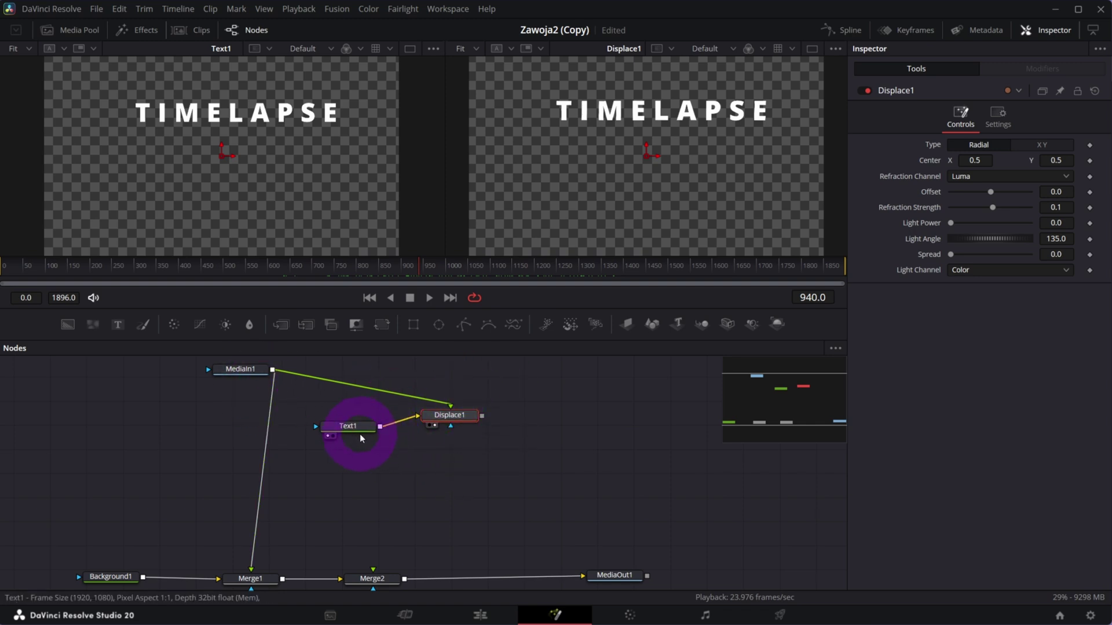
left_click(238, 370)
key("1")
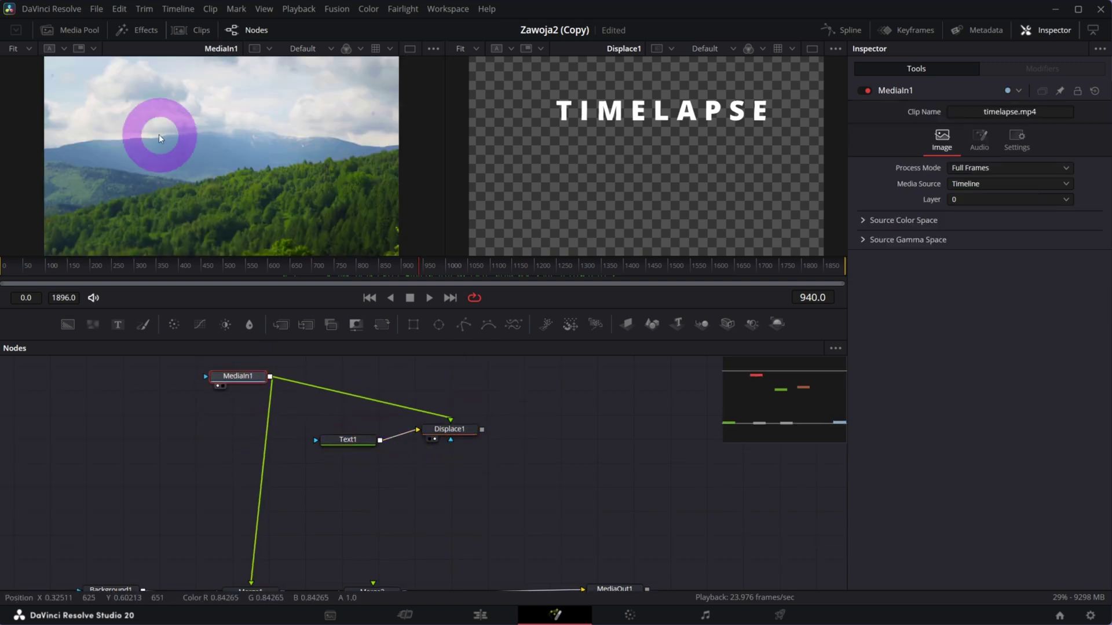
left_click_drag(149, 274, 305, 243)
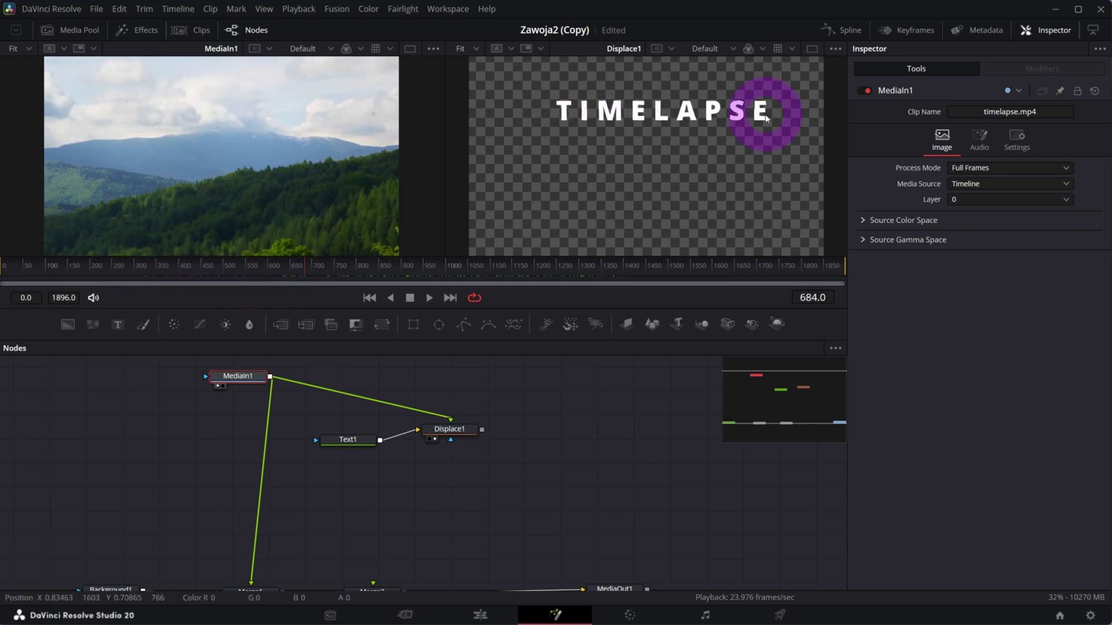
Switch Displace1 to the XY type with X Refraction 0.025 and Y Refraction 0.024.
left_click_drag(436, 433, 443, 418)
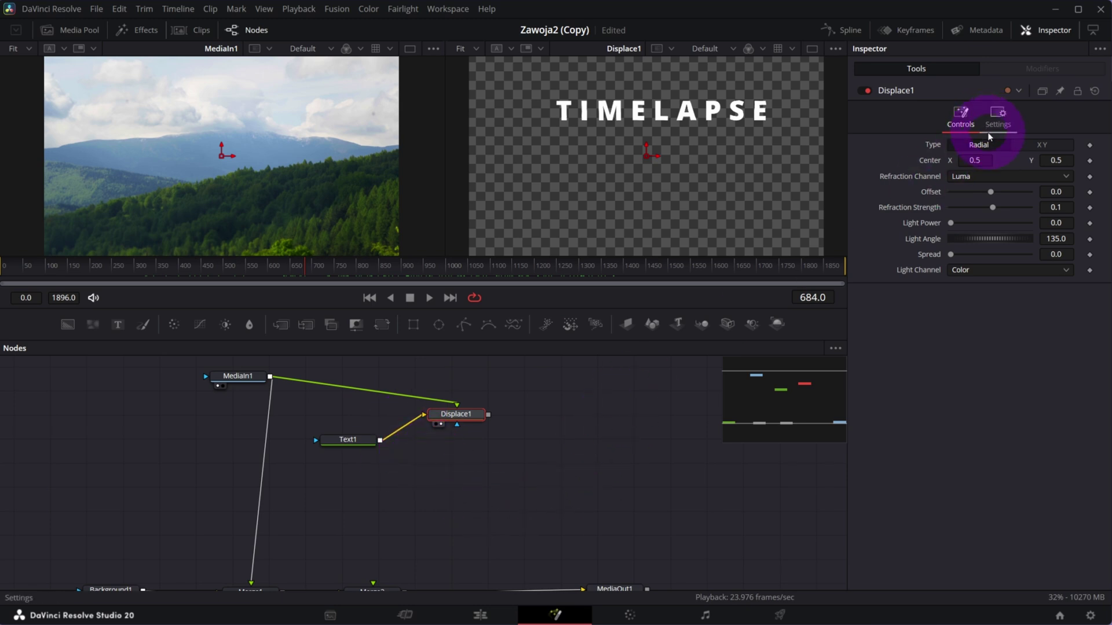
left_click_drag(458, 416, 458, 416)
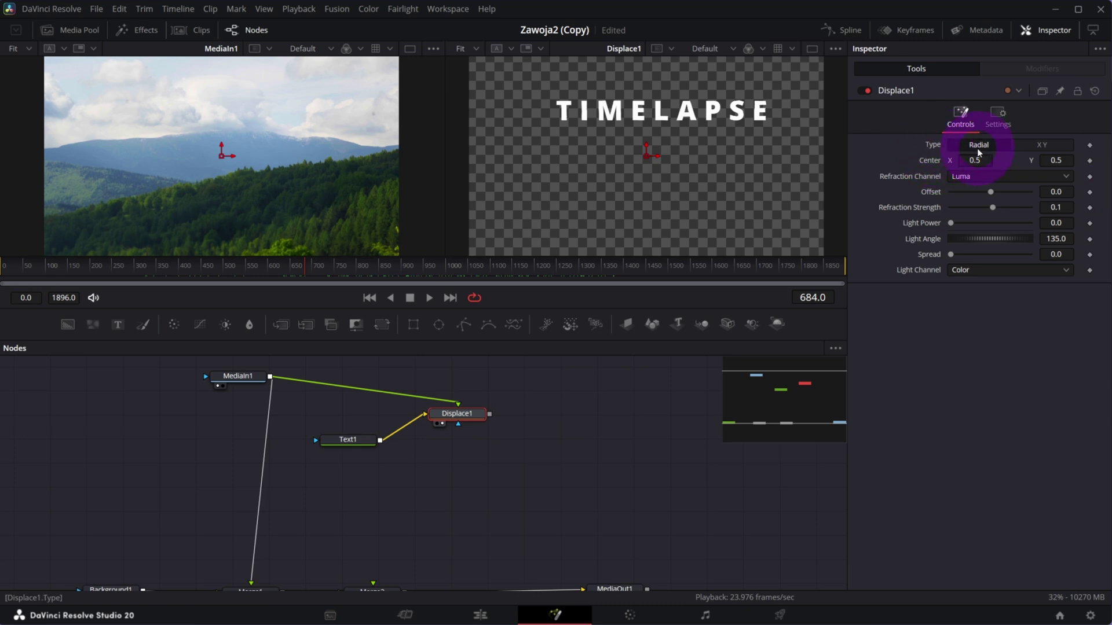
left_click(1042, 145)
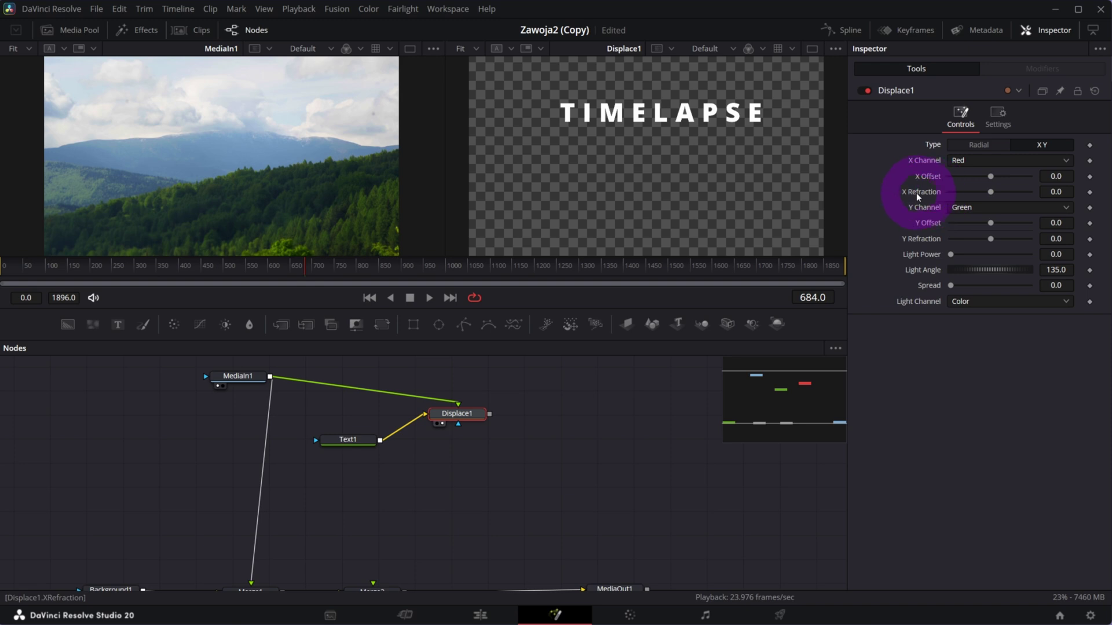
left_click_drag(994, 195, 999, 192)
left_click_drag(991, 239, 999, 239)
left_click_drag(996, 192, 1004, 197)
Play and scrub the clip with the title magnified to examine how the clouds distort its letters, ending with the title fitted to view.
left_click(429, 298)
left_click(541, 241)
scroll(661, 136, "up", 5)
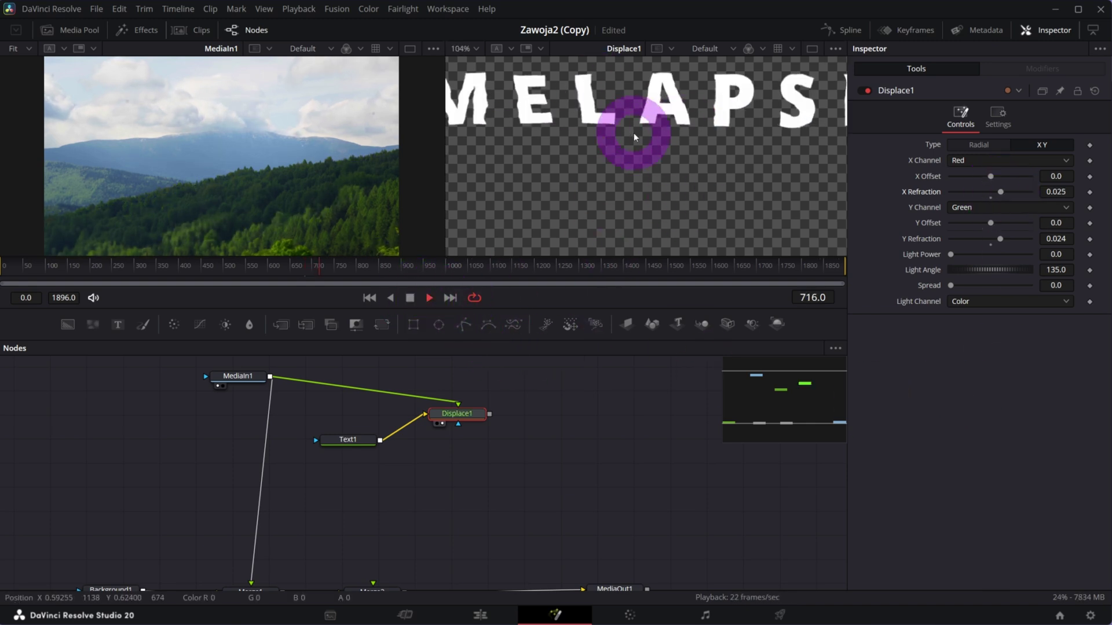
scroll(642, 142, "up", 2)
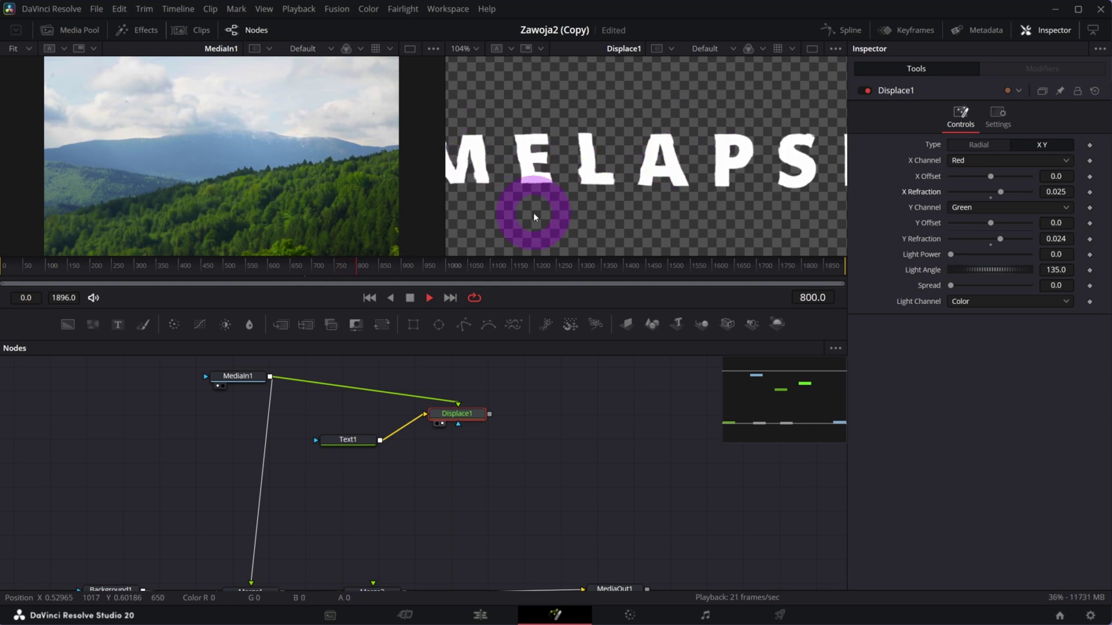
left_click_drag(393, 269, 302, 267)
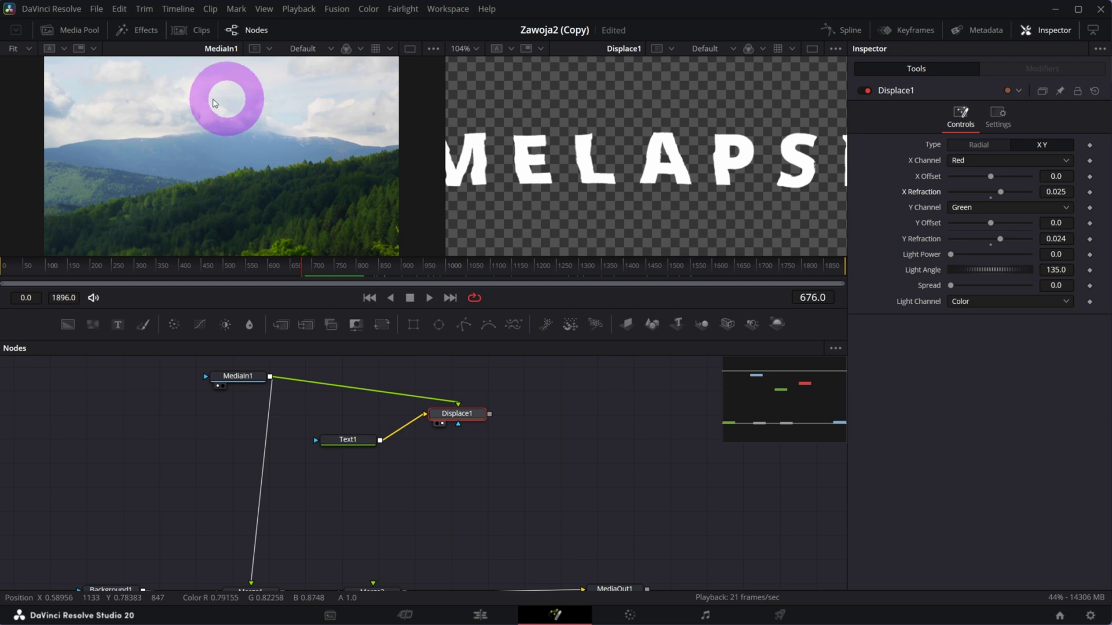
mouse_move(373, 266)
left_mouse_down()
mouse_move(280, 266)
mouse_move(379, 266)
left_mouse_up()
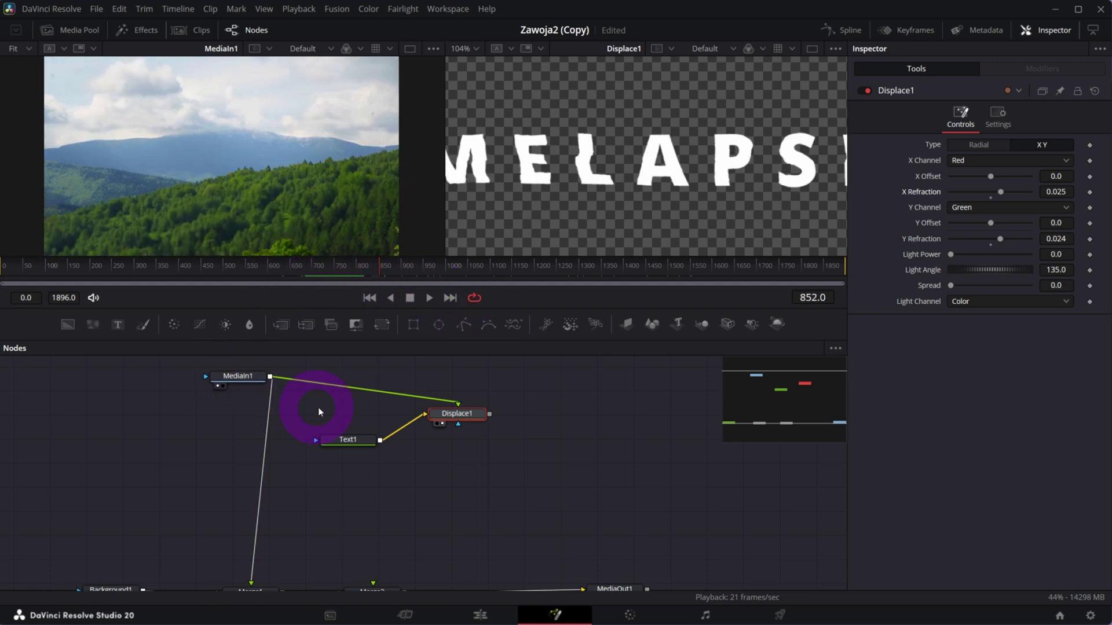
left_click_drag(413, 265, 354, 287)
key("ctrl+f")
Add a LumaKeyer node fed by MediaIn1's output and show it in the second viewer.
left_click_drag(796, 432, 809, 390)
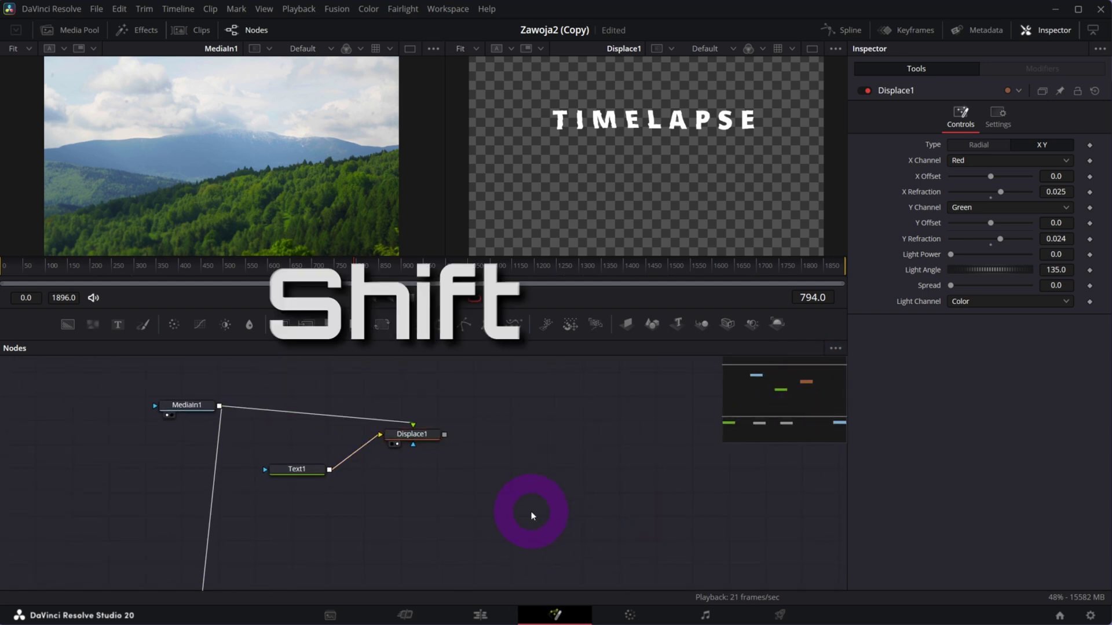
key("shift+space")
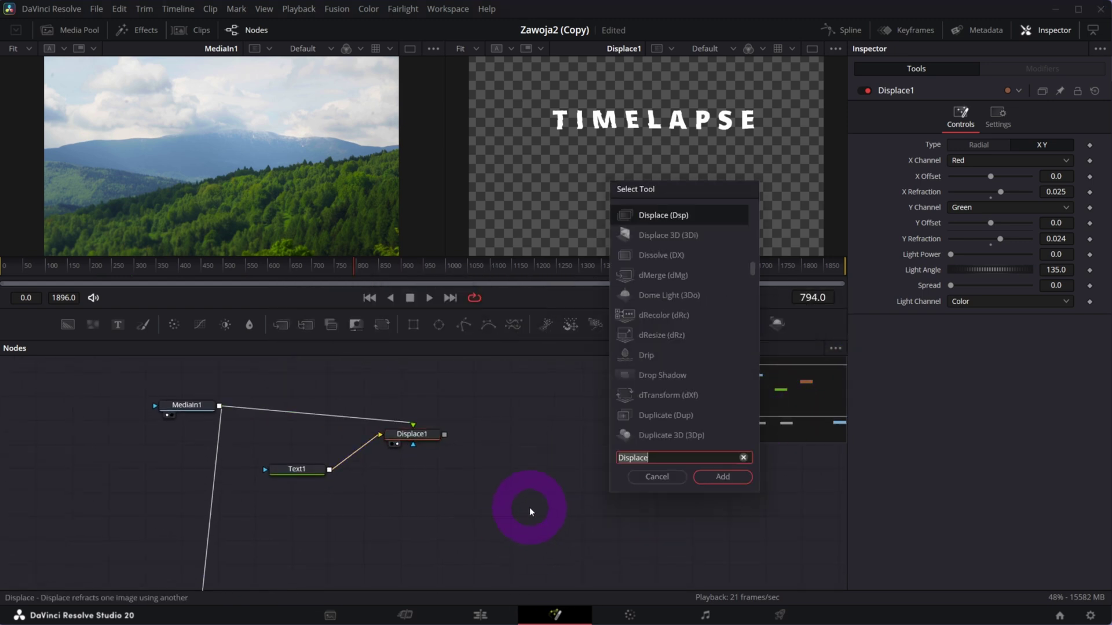
type("lum")
key("Up")
left_click(673, 242)
left_click(737, 479)
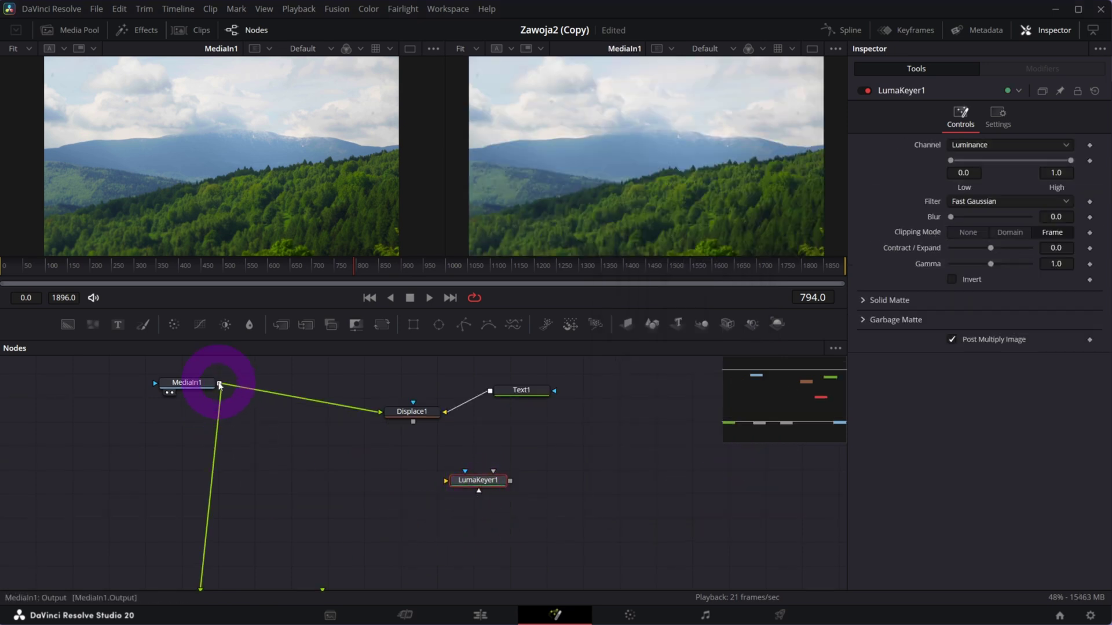
left_click_drag(220, 385, 470, 483)
key("2")
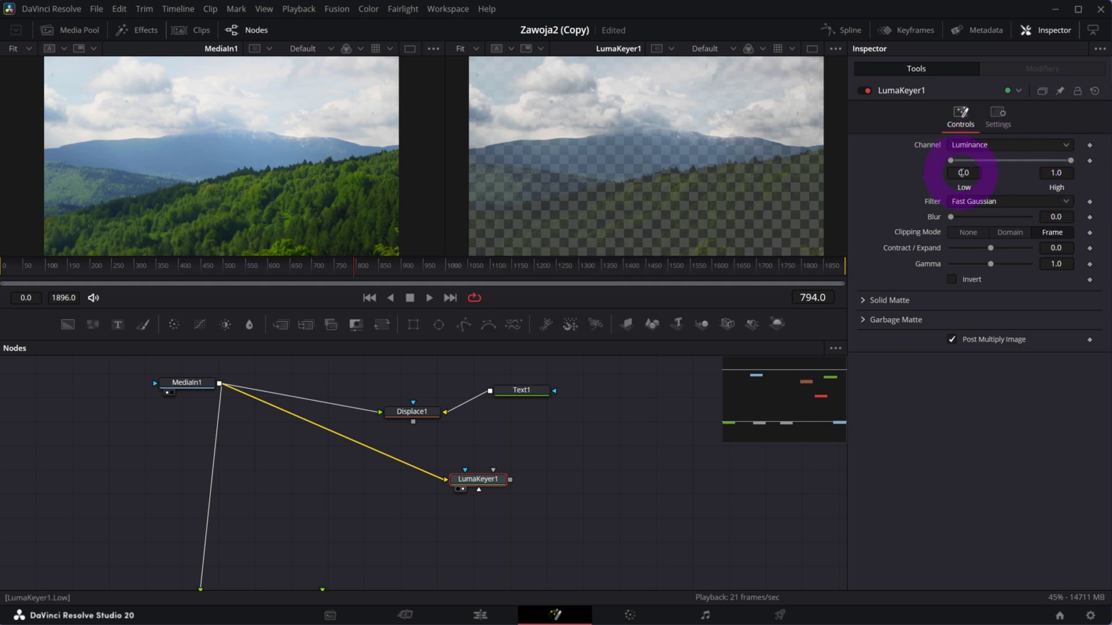
Set LumaKeyer1's luminance range to Low 0.589 and High 0.917 and check the cloud key along the timeline.
left_click_drag(952, 161, 1060, 161)
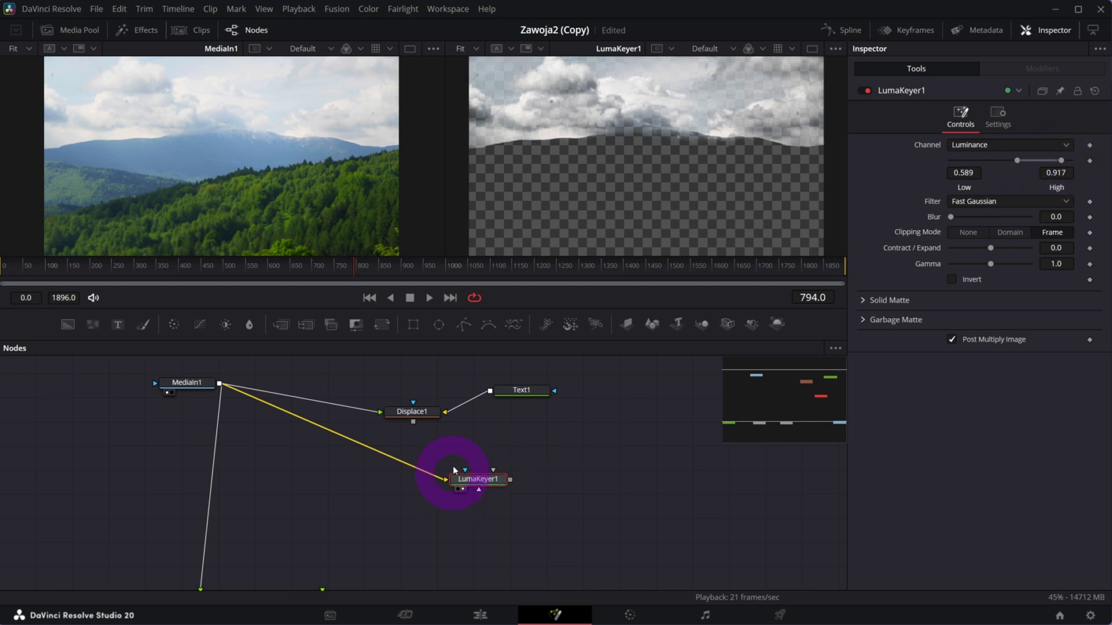
left_click_drag(331, 268, 464, 276)
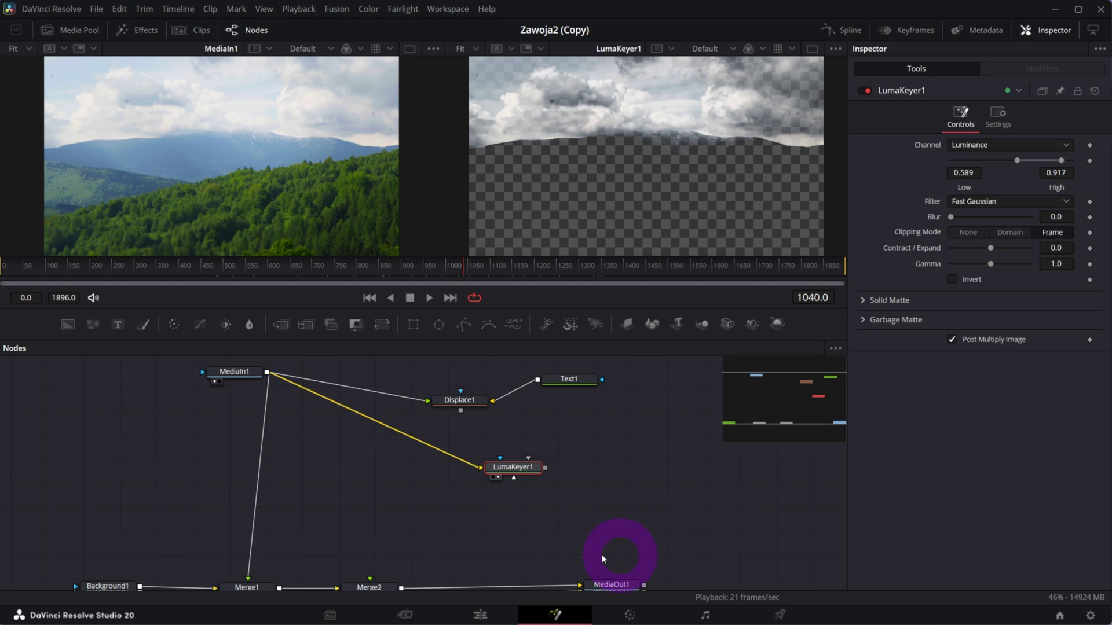
left_click_drag(496, 465, 480, 468)
Show Displace1 in the first viewer and scrub through the clip to compare the displaced title with the keyed clouds.
left_click(564, 391)
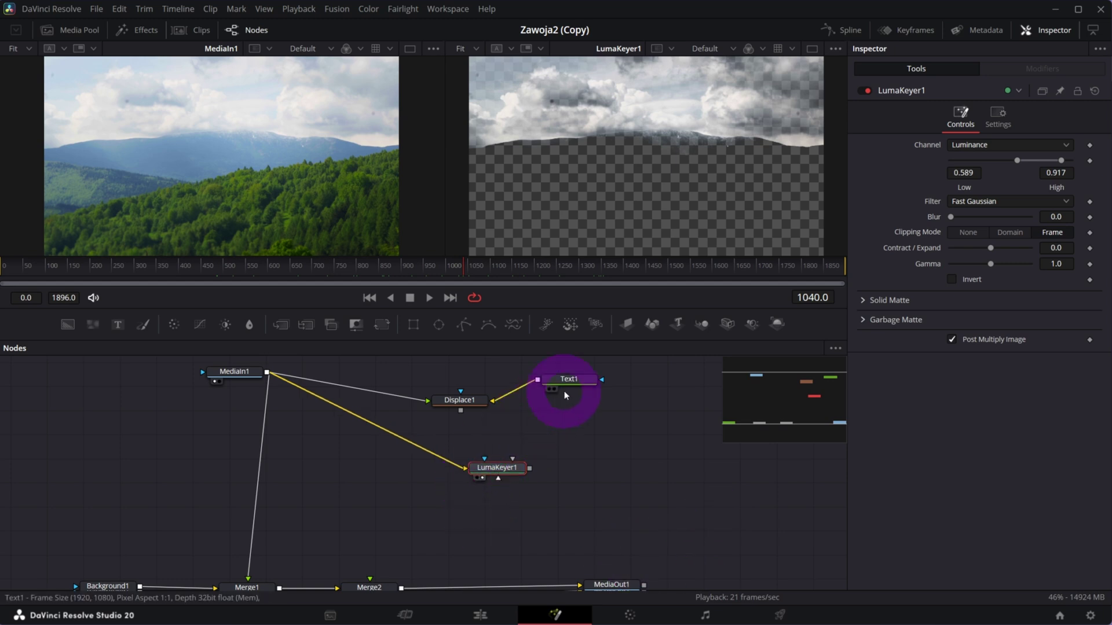
left_click(569, 380)
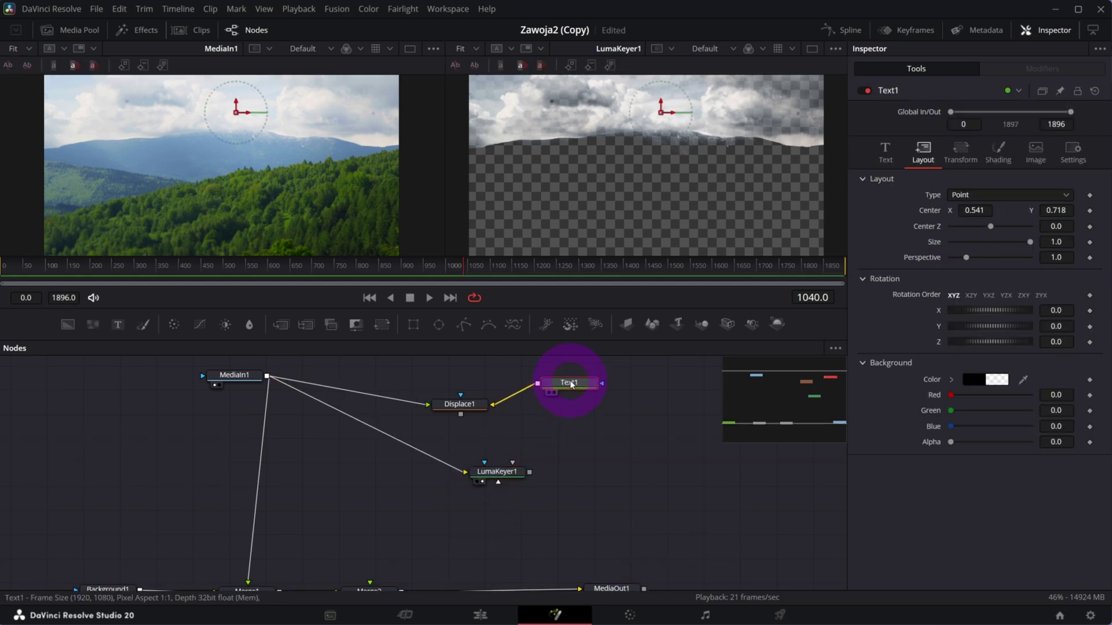
left_click(467, 410)
key("1")
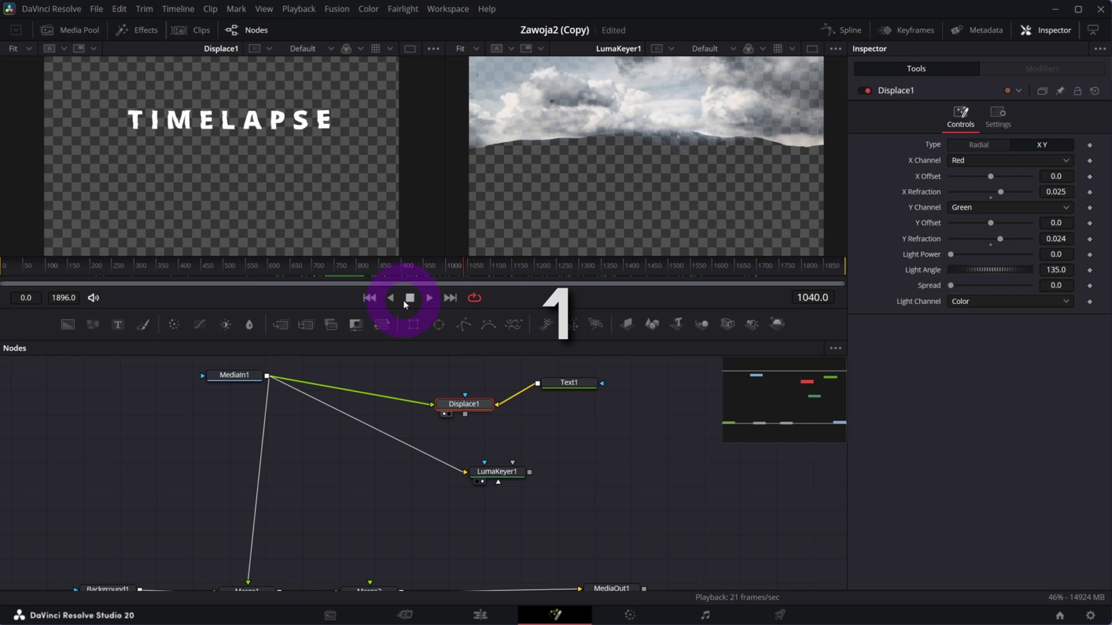
left_click_drag(295, 272, 381, 270)
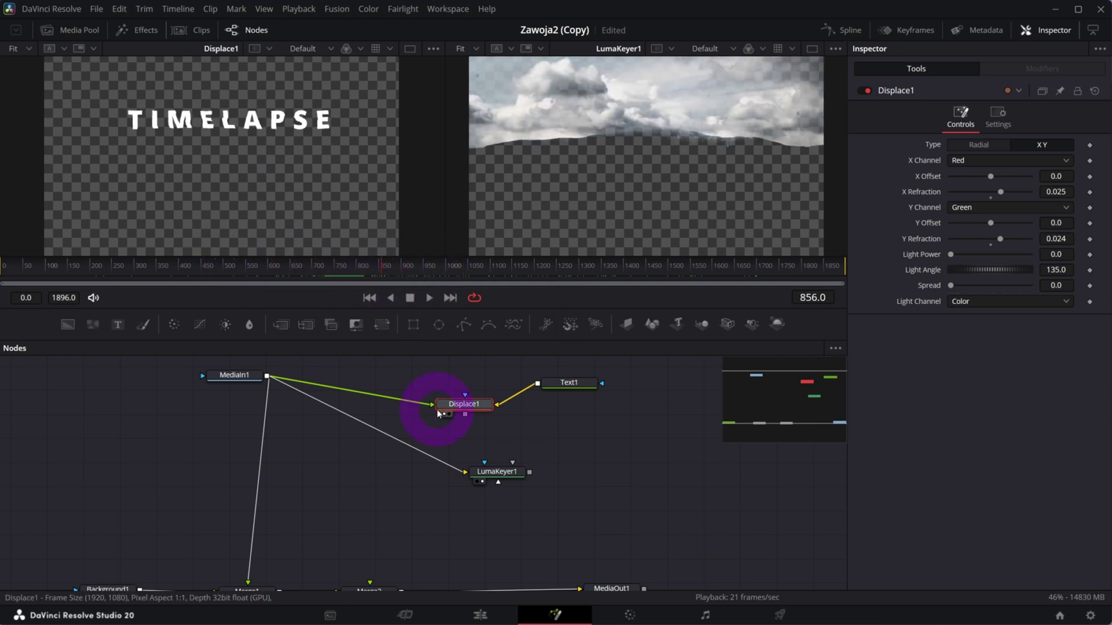
Connect Displace1's output to LumaKeyer1's blue effect mask input.
left_click(492, 472)
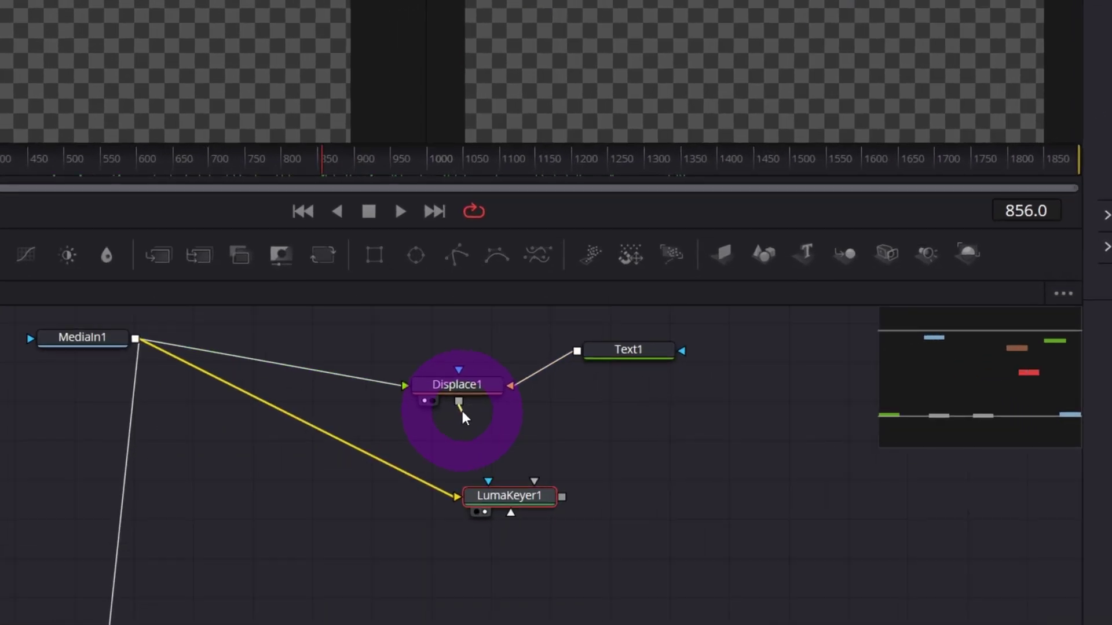
left_click_drag(466, 416, 488, 480)
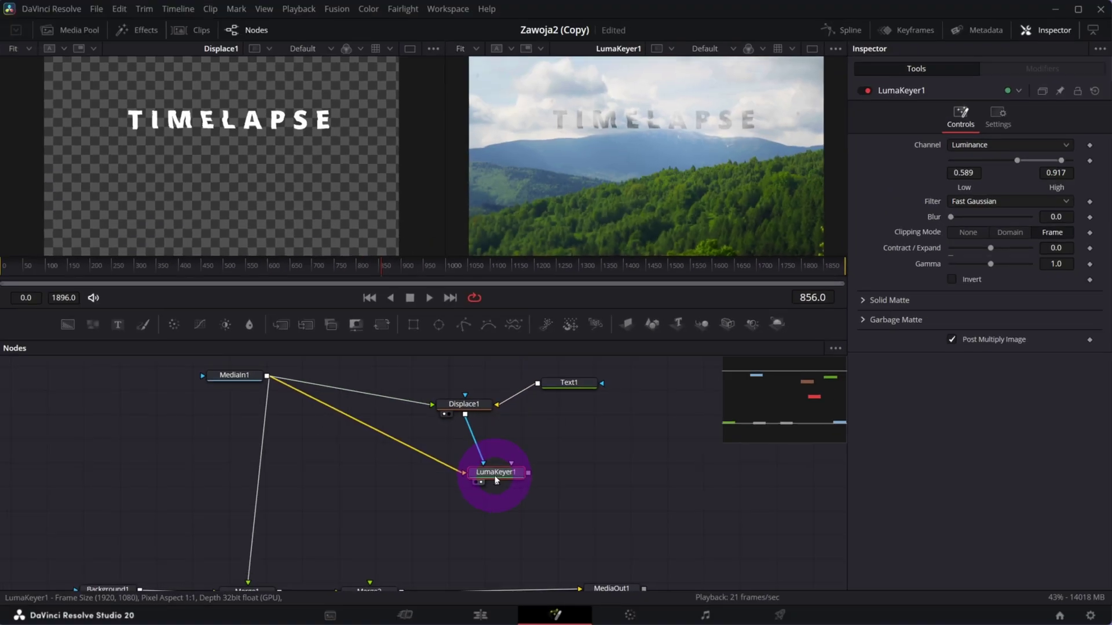
left_click_drag(465, 405, 458, 405)
Enable Multiply by Mask for LumaKeyer1.
left_click_drag(495, 474, 499, 474)
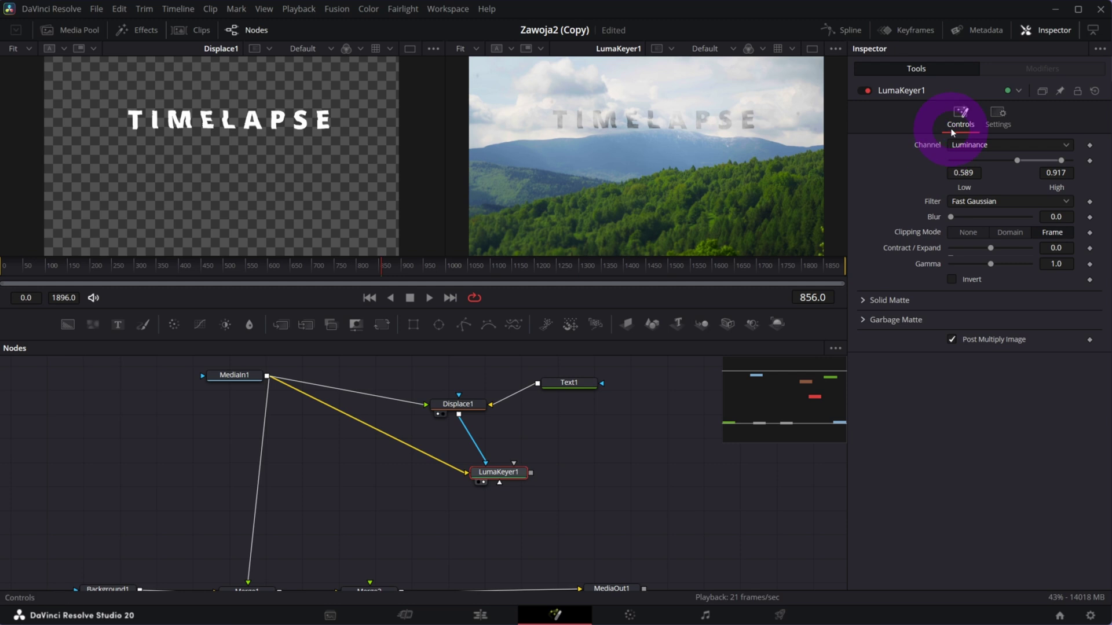
left_click(998, 116)
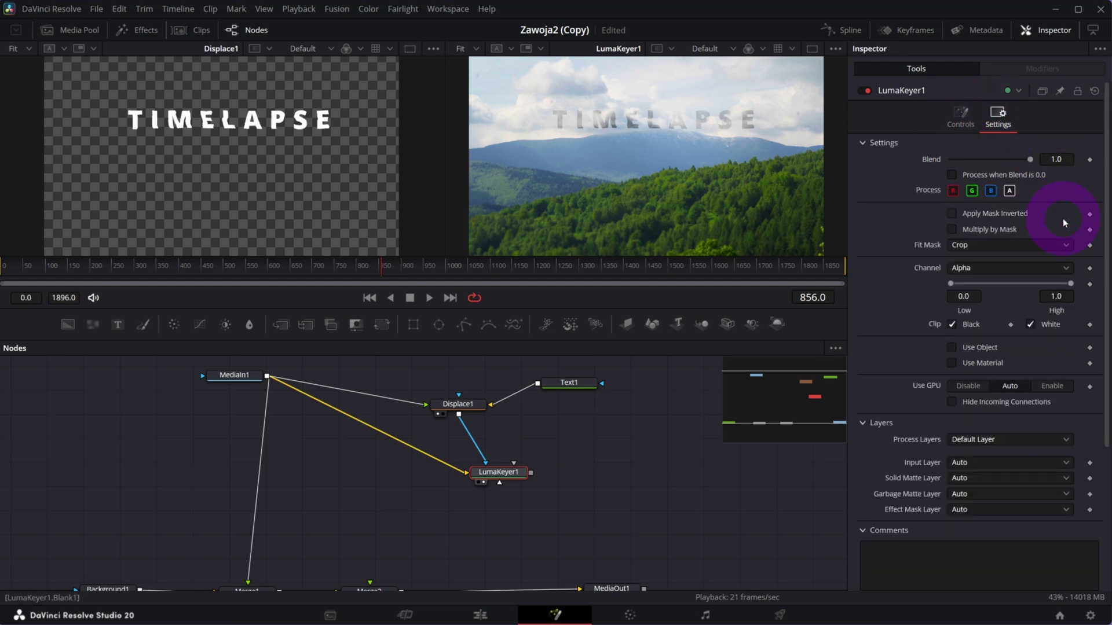
left_click(958, 231)
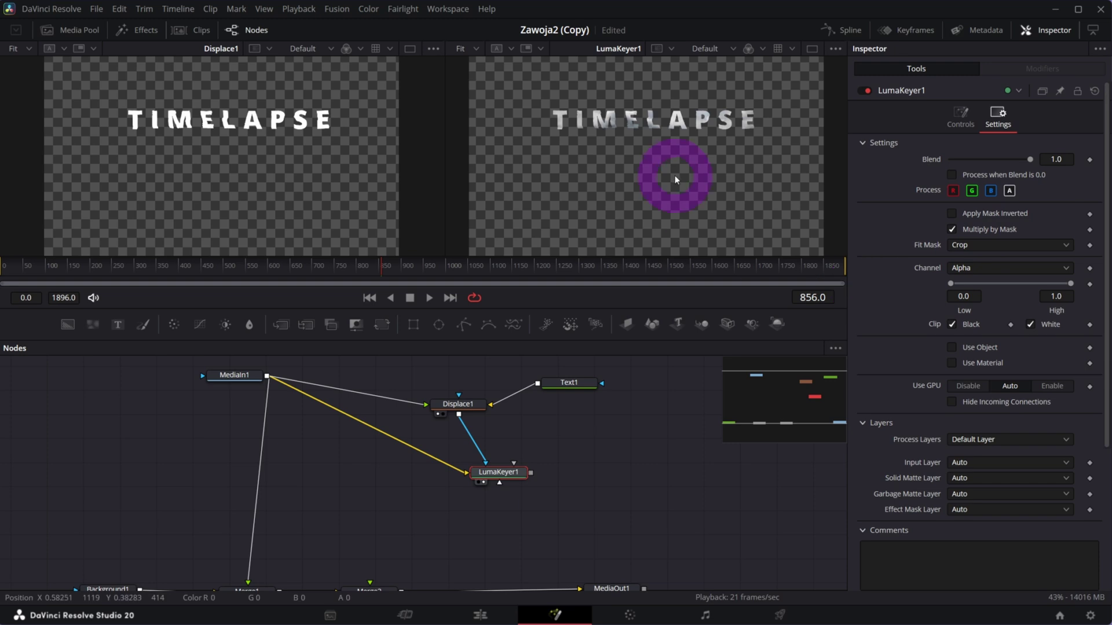
Connect LumaKeyer1's output to Merge2's foreground and show MediaOut1 in the second viewer, fitted to its frame.
scroll(675, 136, "up", 2)
left_click_drag(676, 264, 517, 272)
scroll(479, 431, "down", 1)
left_click_drag(478, 437, 441, 479)
left_click_drag(403, 512, 401, 570)
left_click_drag(597, 549, 618, 551)
key("2")
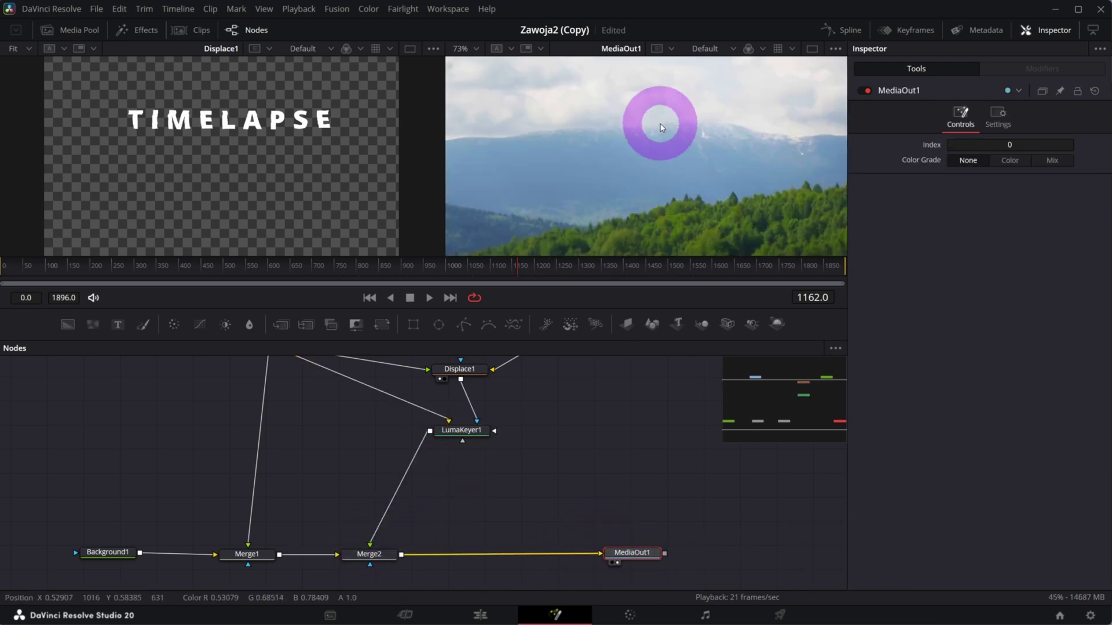
left_click(474, 52)
left_click(468, 66)
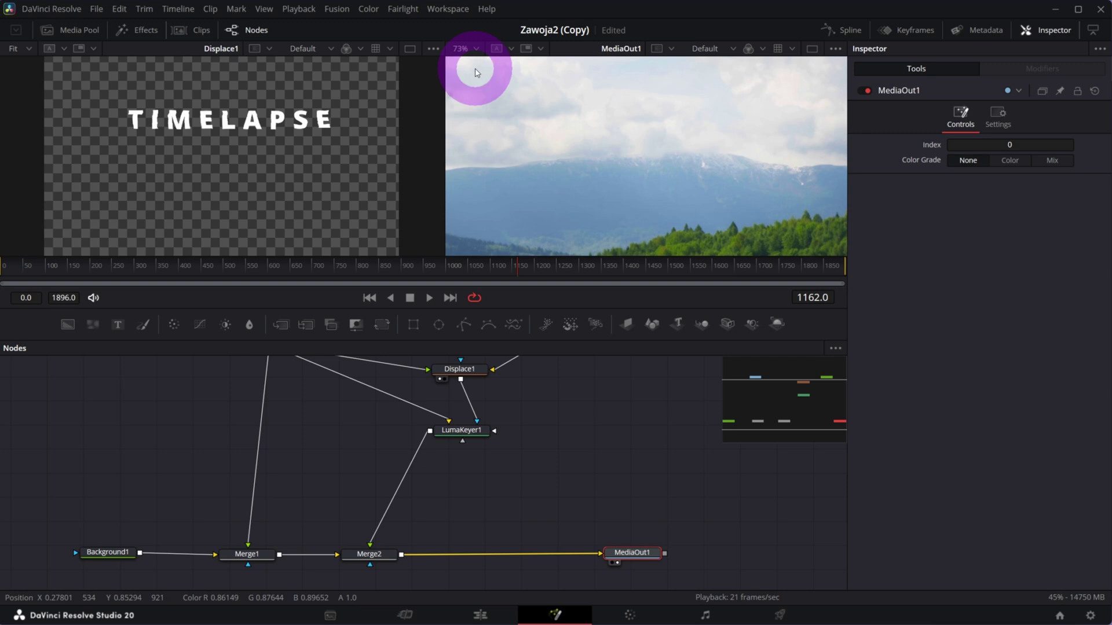
Reposition MediaIn1 and LumaKeyer1 slightly to the left to tidy the node layout.
left_click_drag(807, 409, 800, 396)
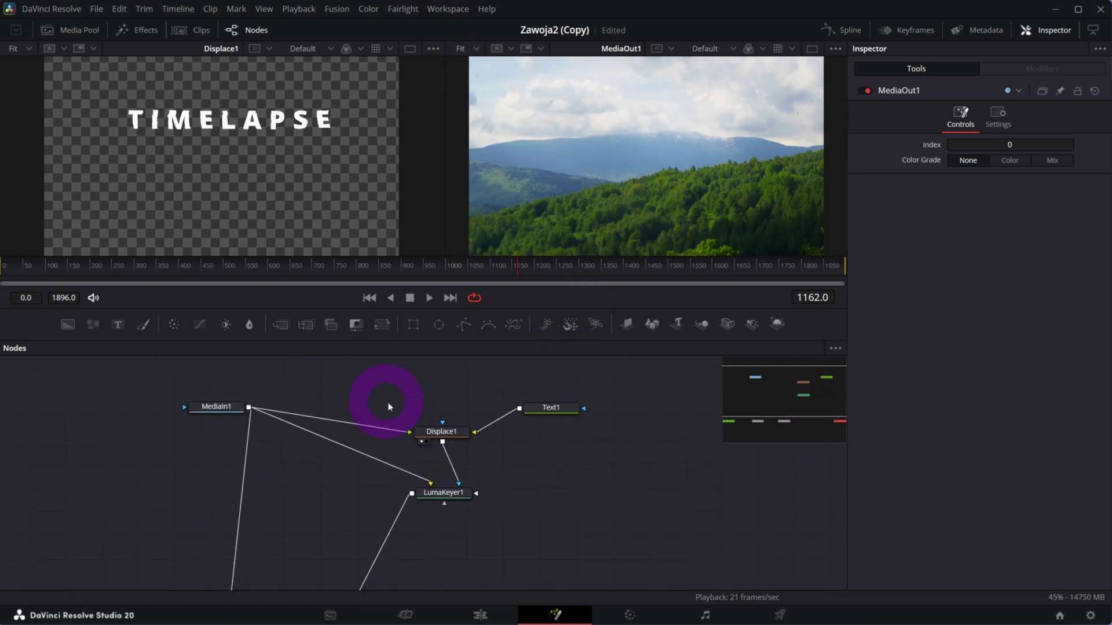
left_click_drag(213, 407, 215, 405)
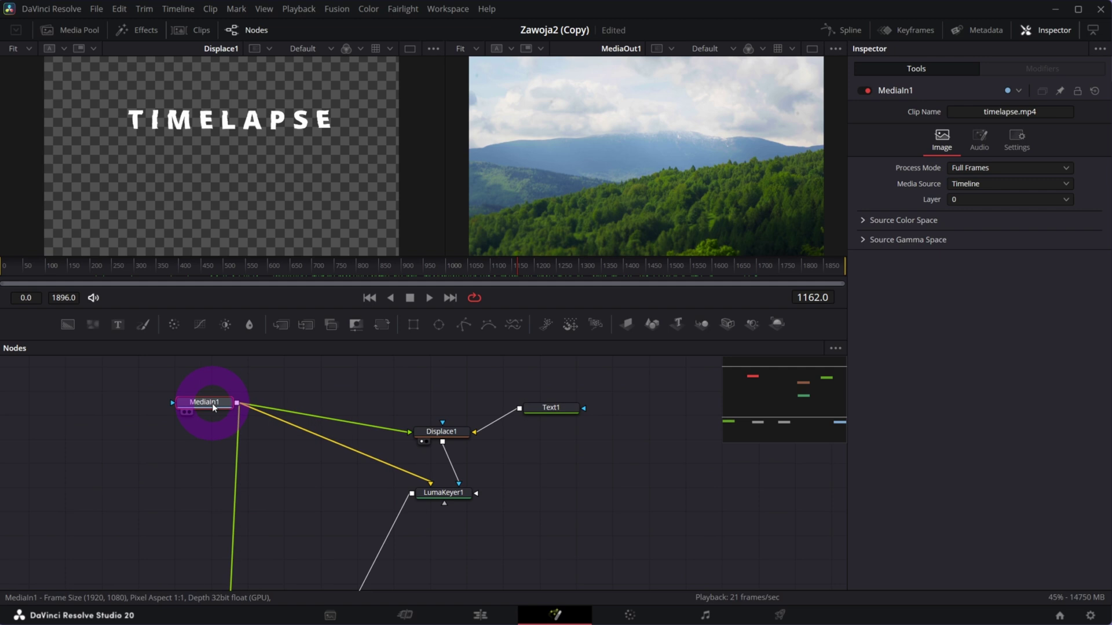
left_click_drag(800, 393, 792, 396)
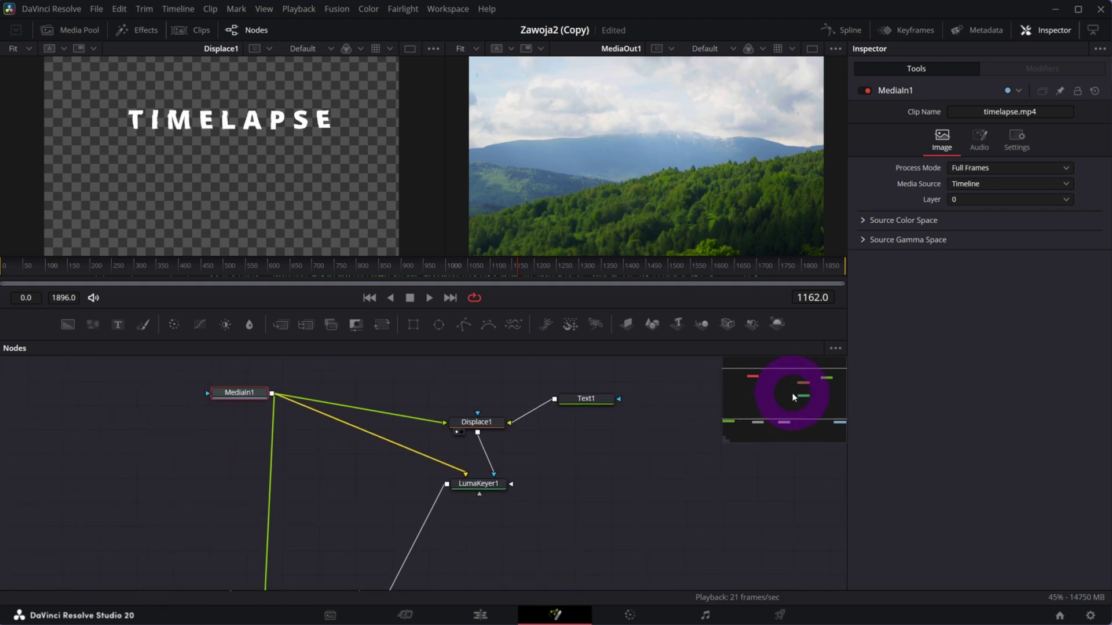
left_click_drag(489, 487, 465, 487)
Add a Soft Glow node between LumaKeyer1 and Merge2 and place it below LumaKeyer1.
left_click(466, 488)
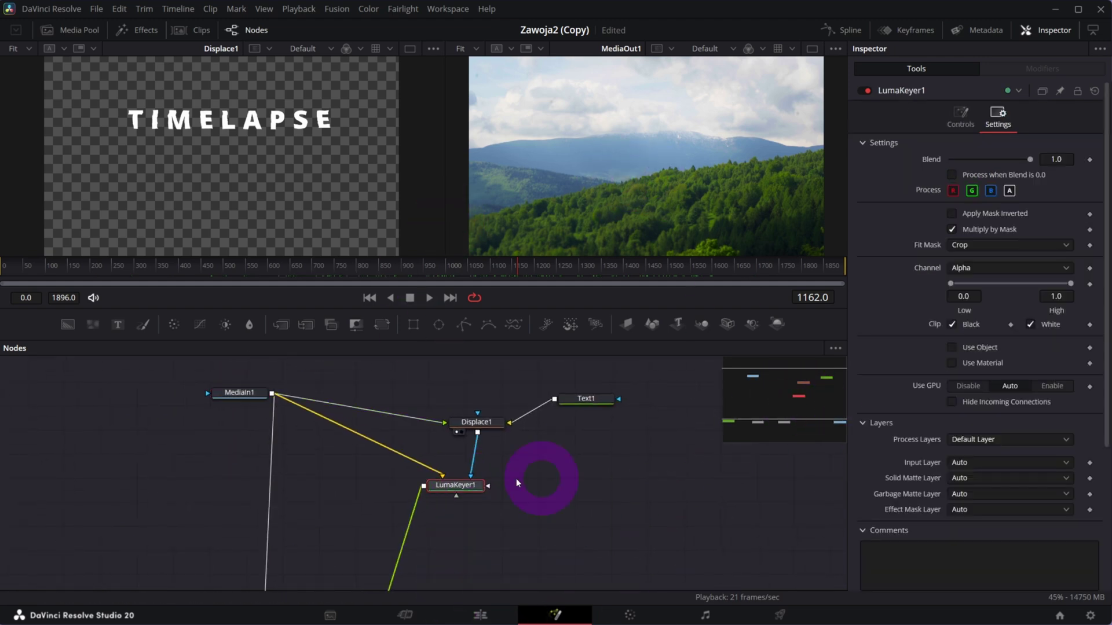
key("shift+space")
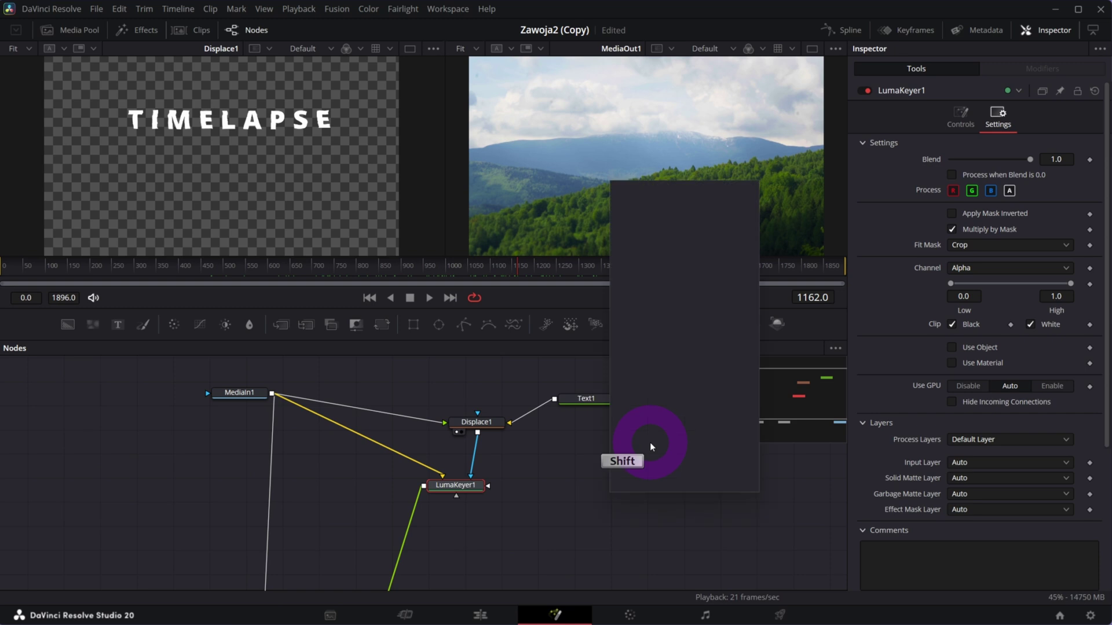
type("soft")
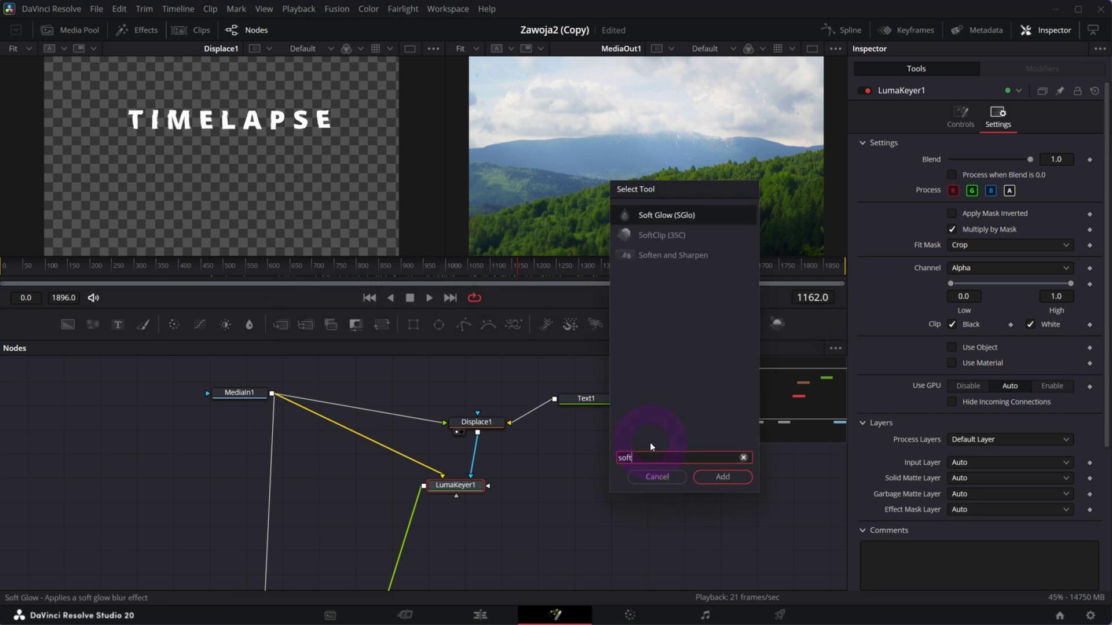
left_click(649, 215)
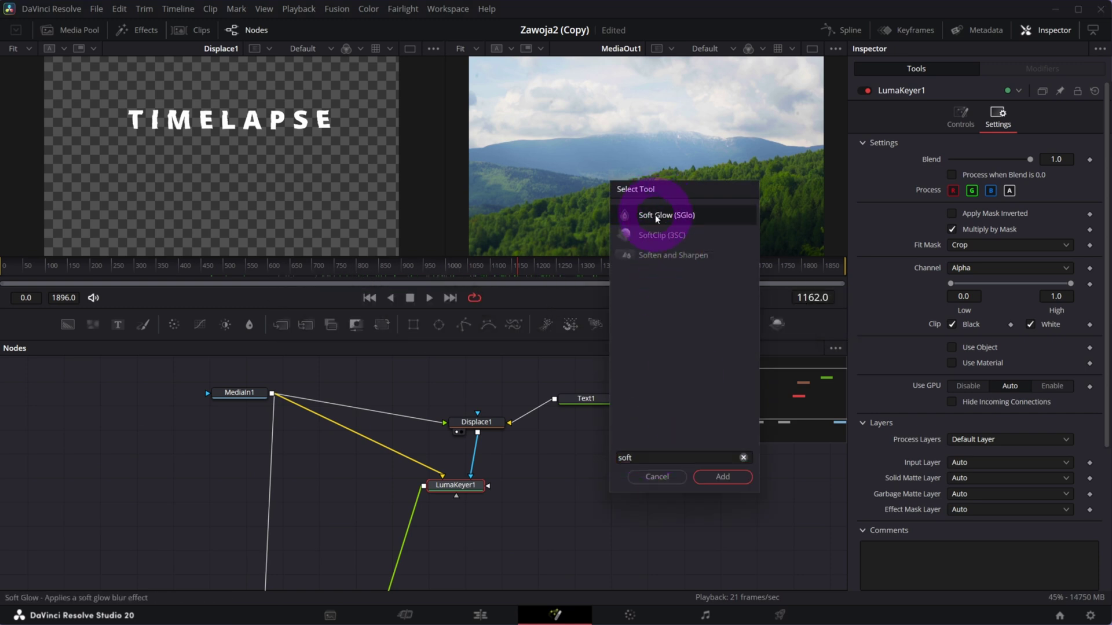
left_click(723, 477)
left_click_drag(458, 513, 462, 539)
scroll(578, 509, "down", 1)
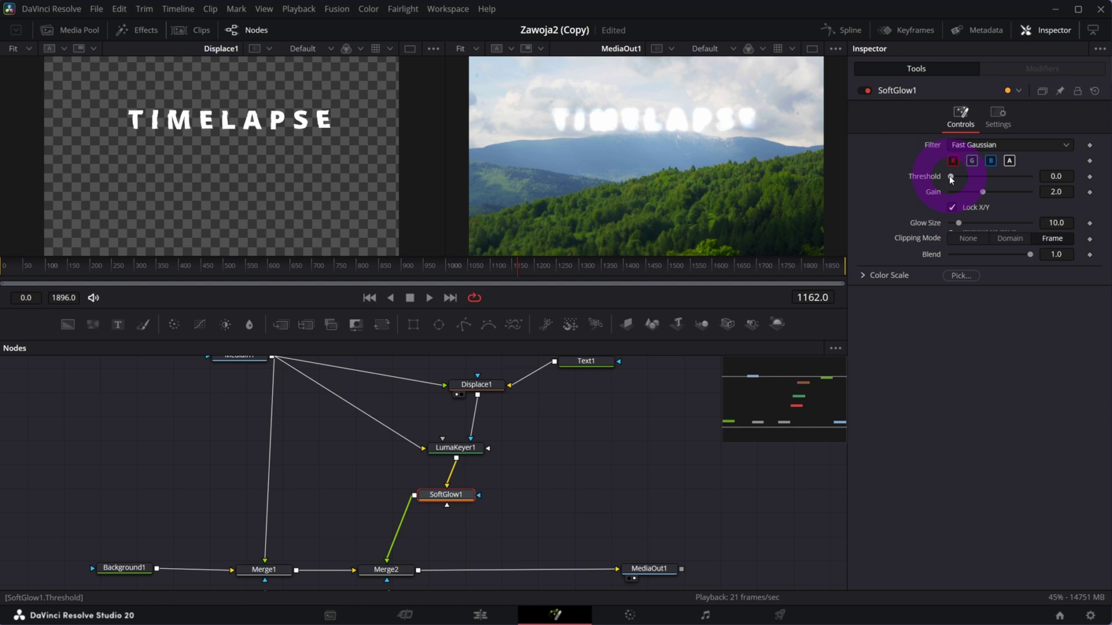
Set SoftGlow1's Threshold to 0.724 and Gain to 1.102, checking the glow on the title.
left_click_drag(951, 178, 1010, 185)
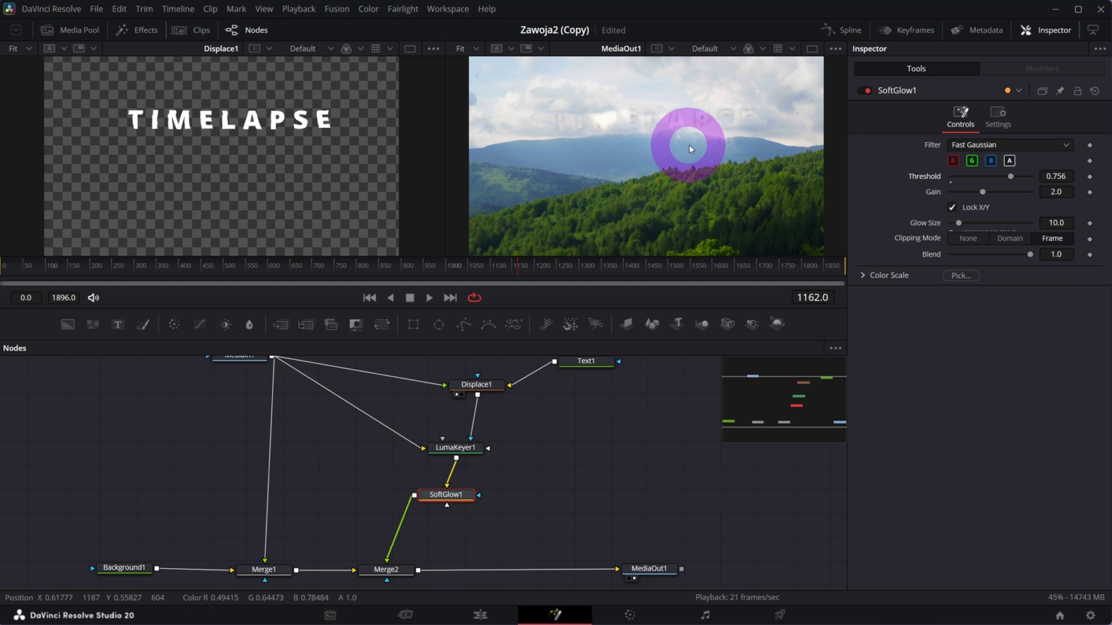
scroll(614, 119, "up", 3)
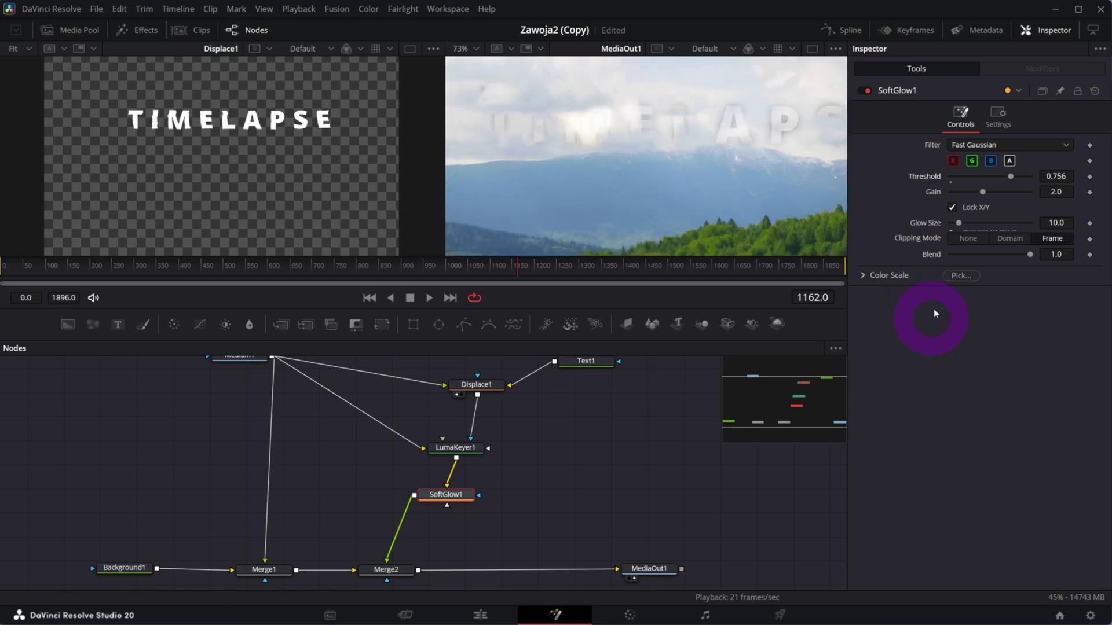
left_click_drag(983, 193, 1009, 181)
scroll(733, 161, "down", 2)
Raise the TIMELAPSE title by setting Text1's layout Center Y to 0.754.
scroll(592, 412, "up", 2)
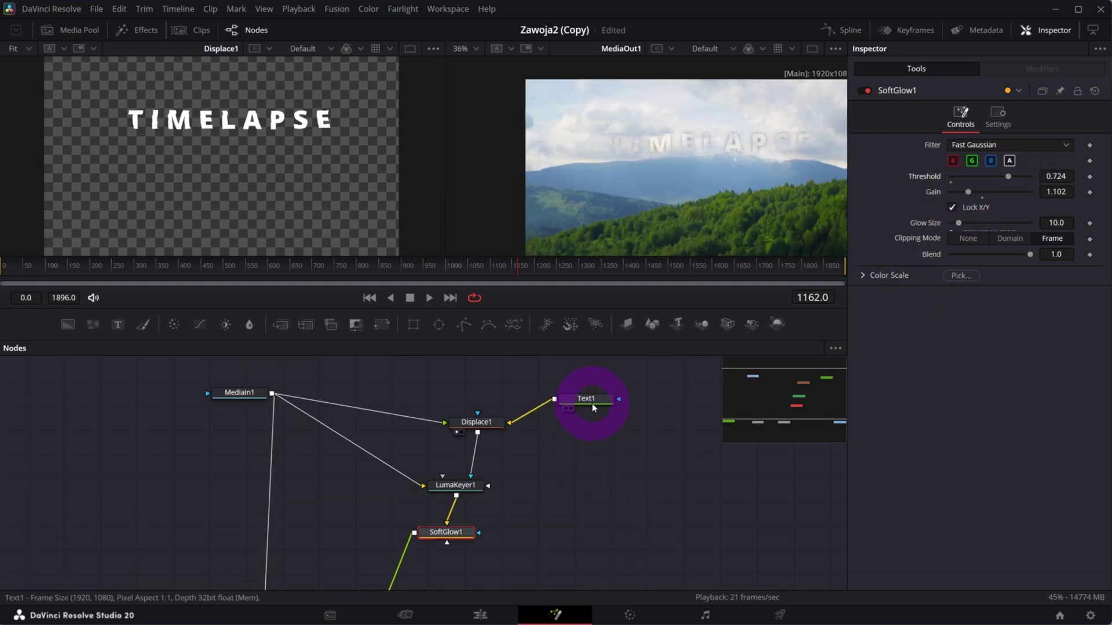
left_click(591, 403)
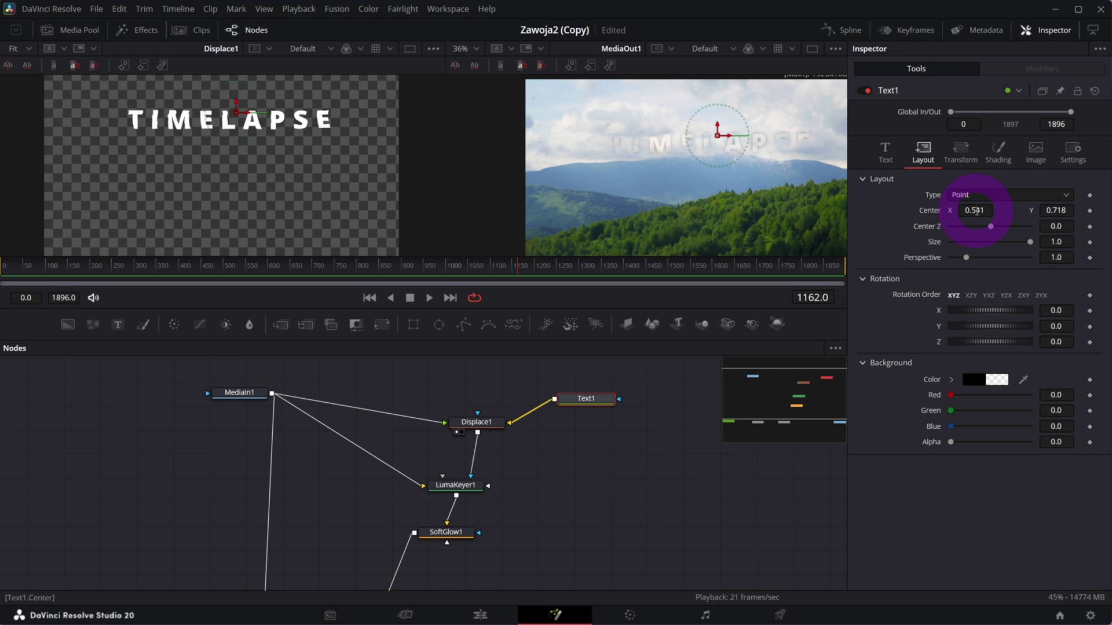
left_click_drag(1054, 213, 1078, 200)
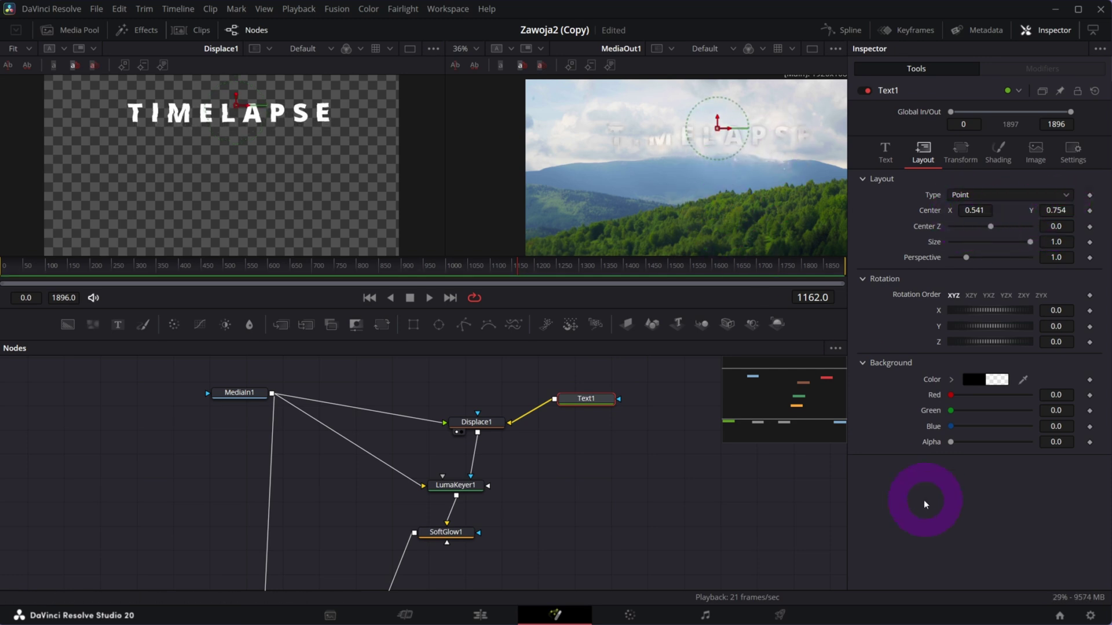
Move SoftGlow1 closer to LumaKeyer1 and add a Color Corrector node between SoftGlow1 and Merge2.
left_click(438, 534)
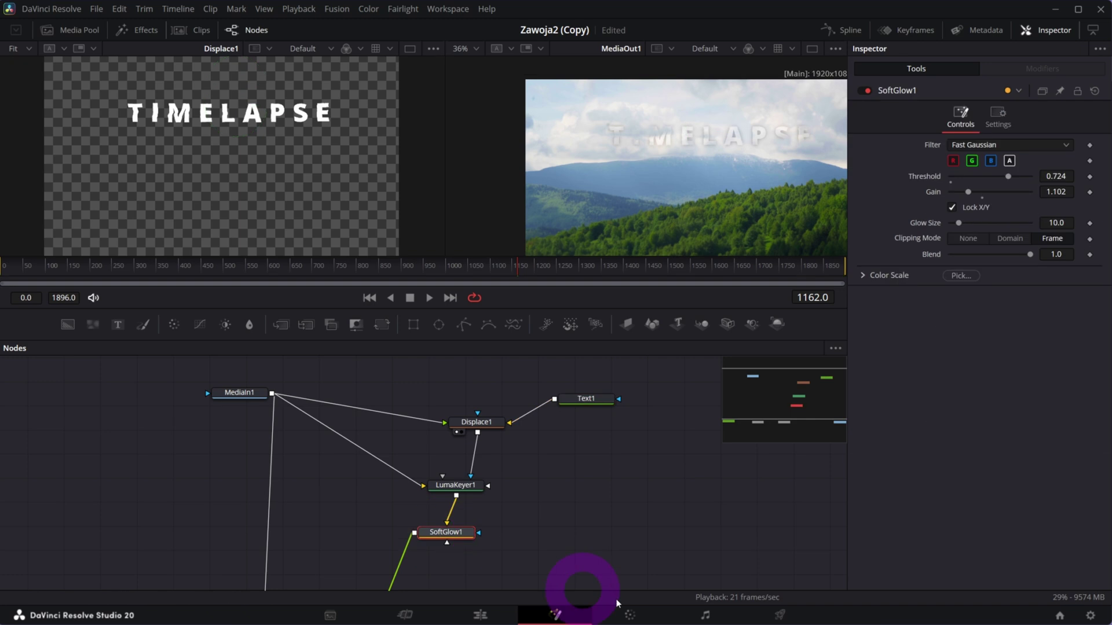
left_click_drag(763, 408, 788, 397)
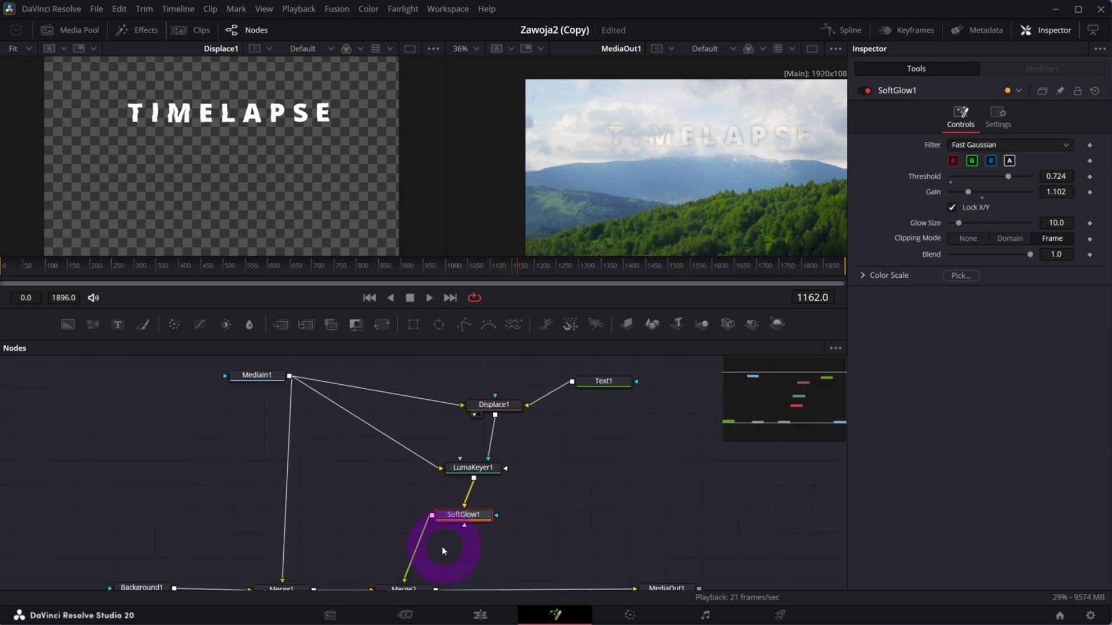
left_click_drag(462, 515, 467, 500)
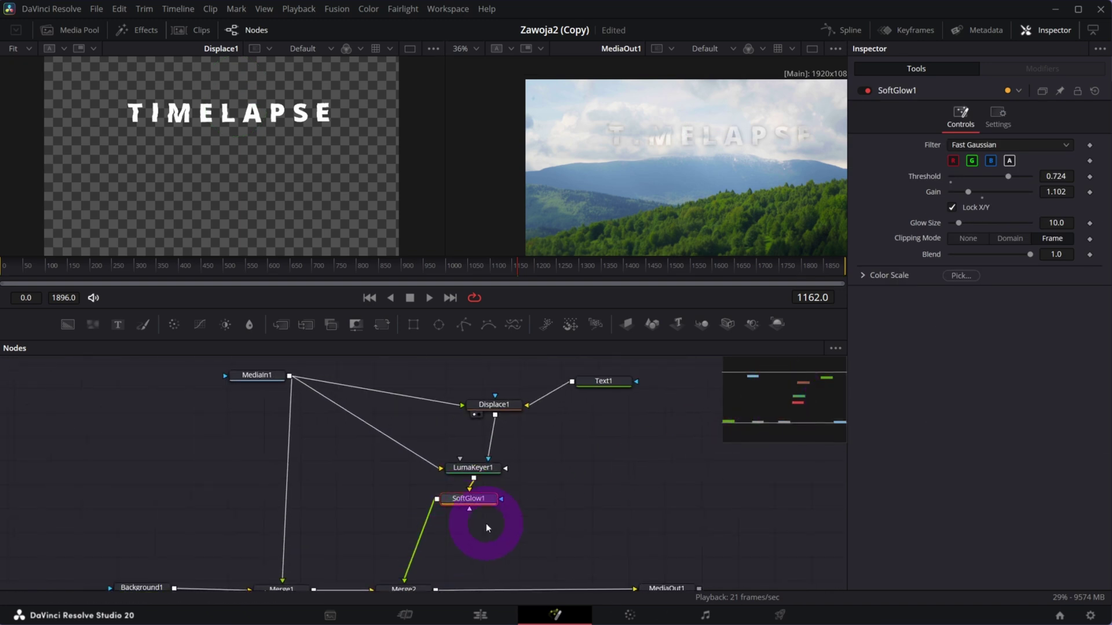
key("shift+space")
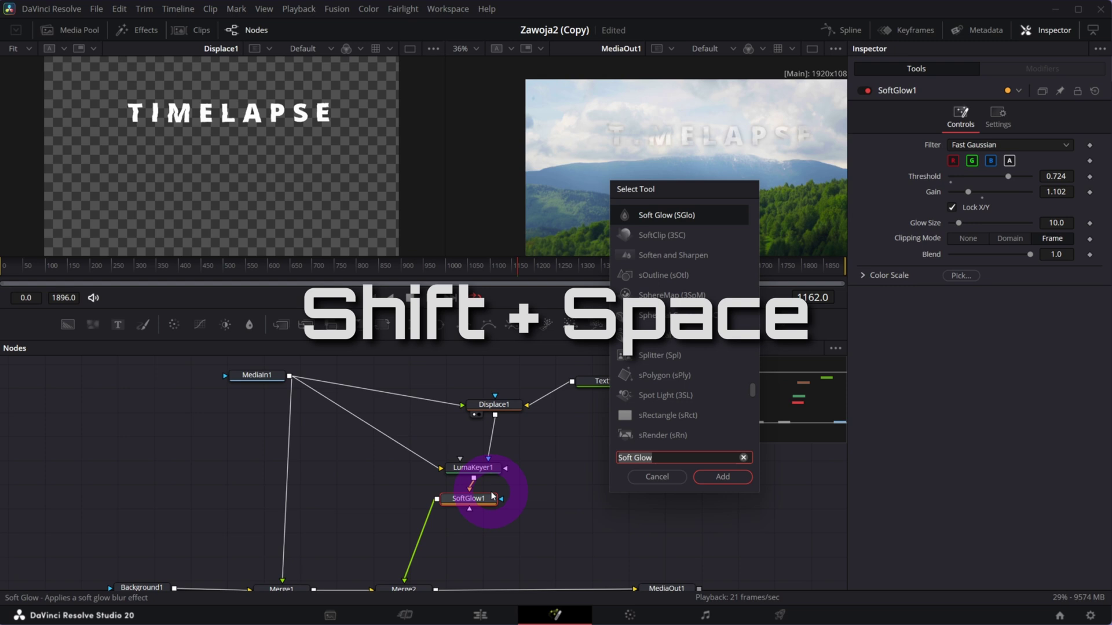
type("colo")
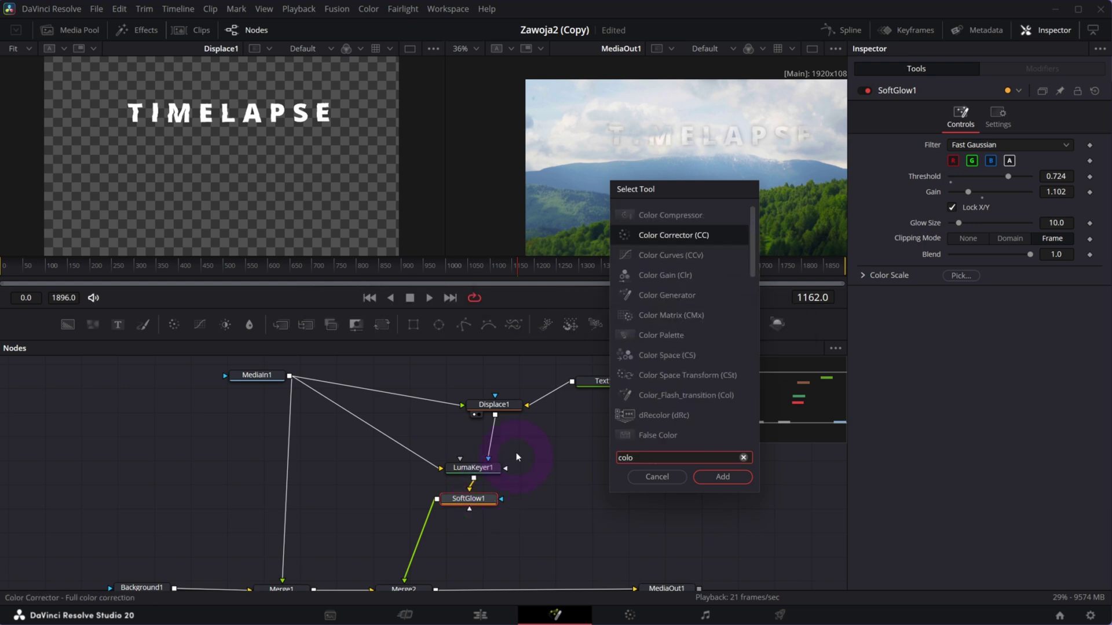
left_click(671, 235)
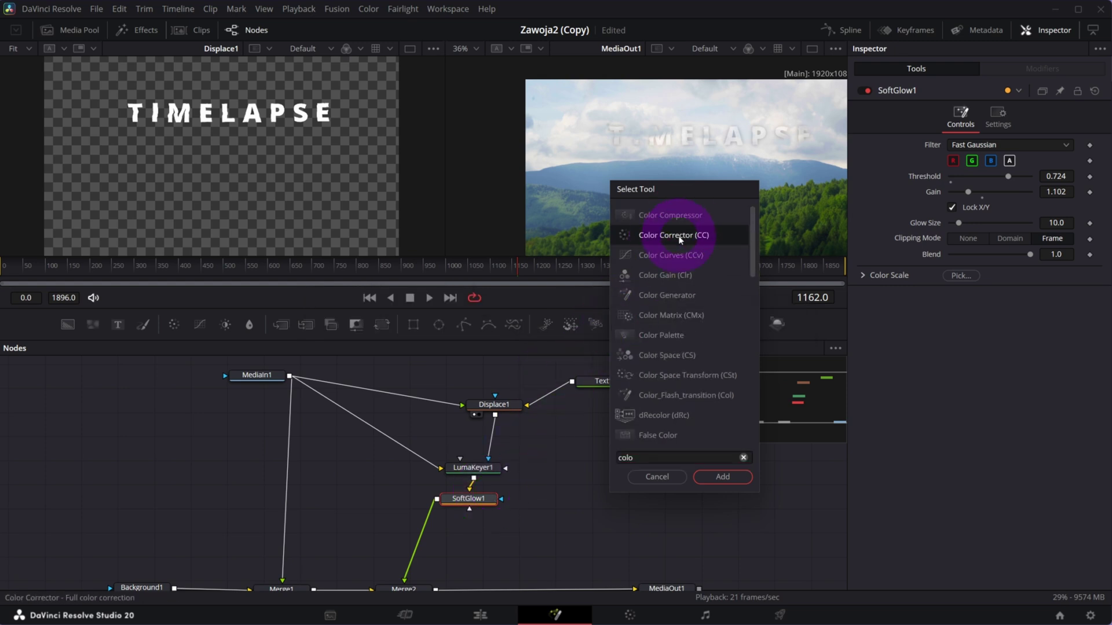
left_click(723, 477)
left_click(452, 537)
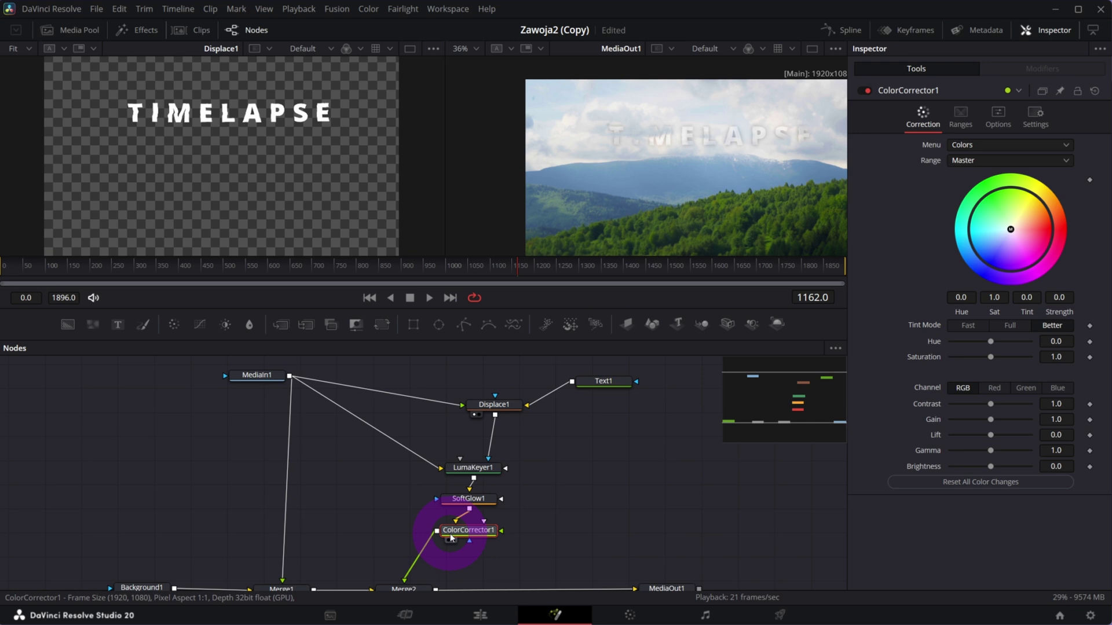
Enable Pre-Divide / Post-Multiply for ColorCorrector1, set Contrast to 1.103 and Lift to -0.504, and compare with the node switched off.
left_click(998, 121)
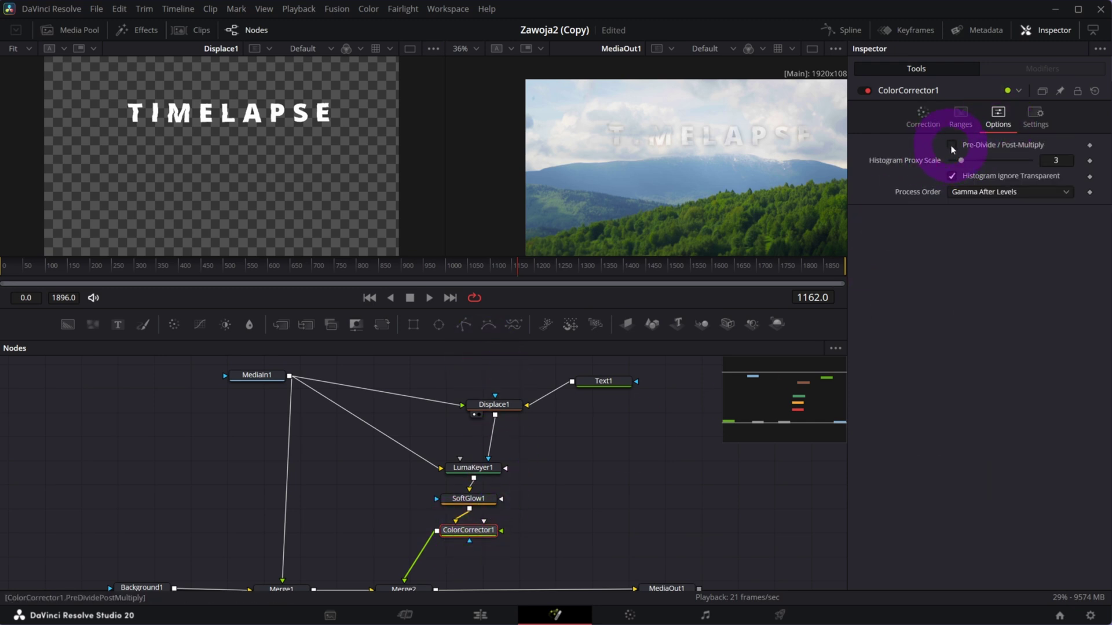
left_click(915, 120)
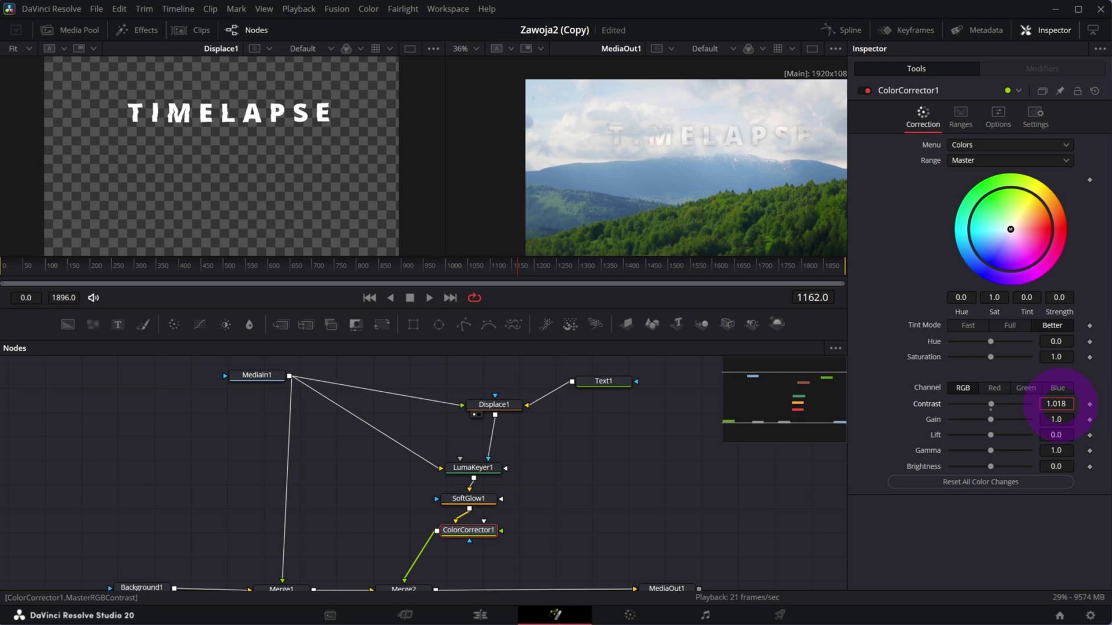
left_click_drag(1102, 394, 1103, 394)
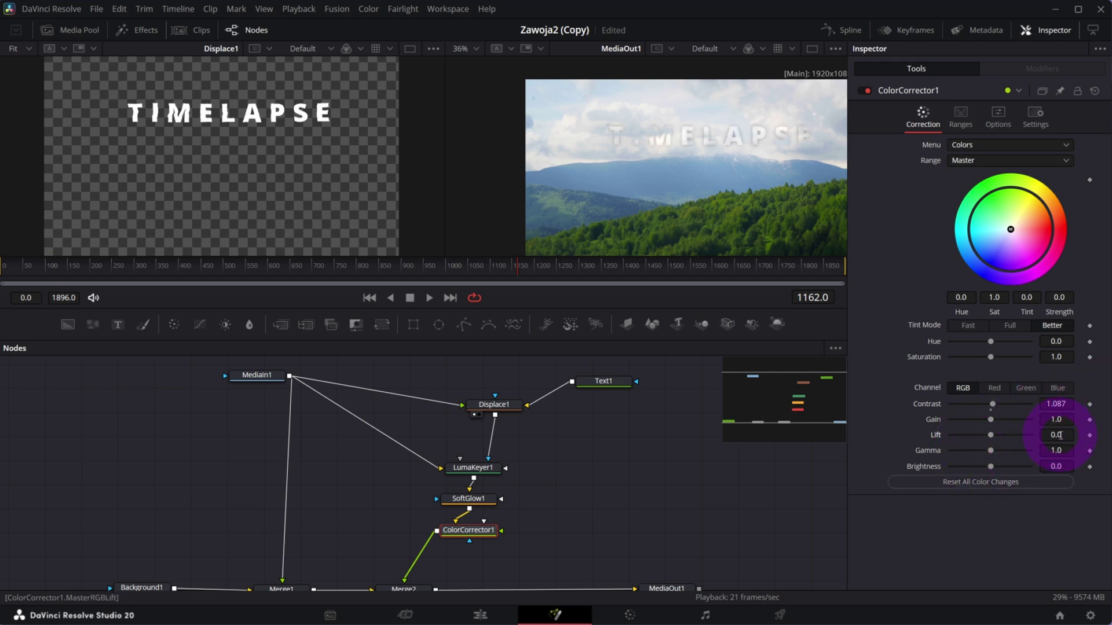
left_click_drag(714, 431, 725, 431)
left_click_drag(1056, 404, 1062, 405)
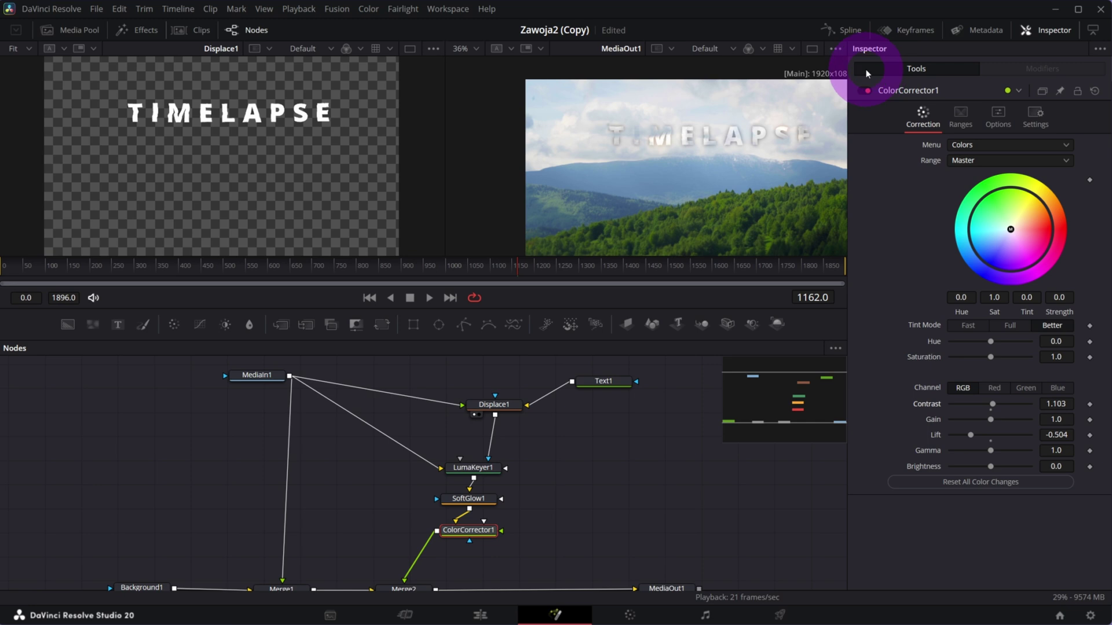
left_click(866, 91)
left_click(867, 92)
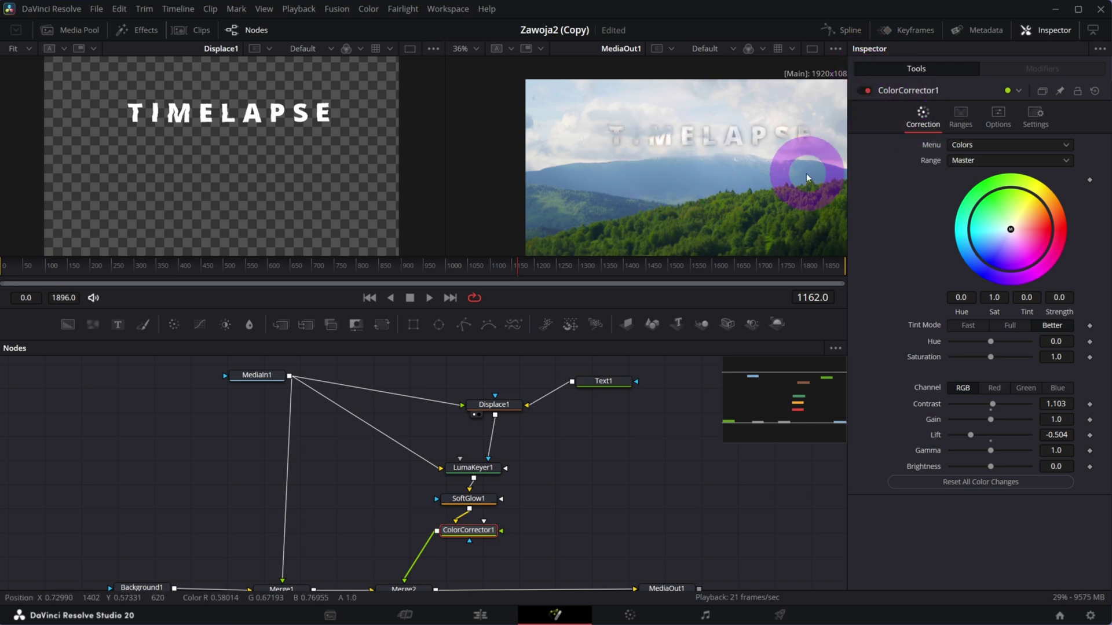
Select LumaKeyer1, SoftGlow1 and ColorCorrector1 together and move them up closer to Displace1.
left_click_drag(559, 557, 440, 478)
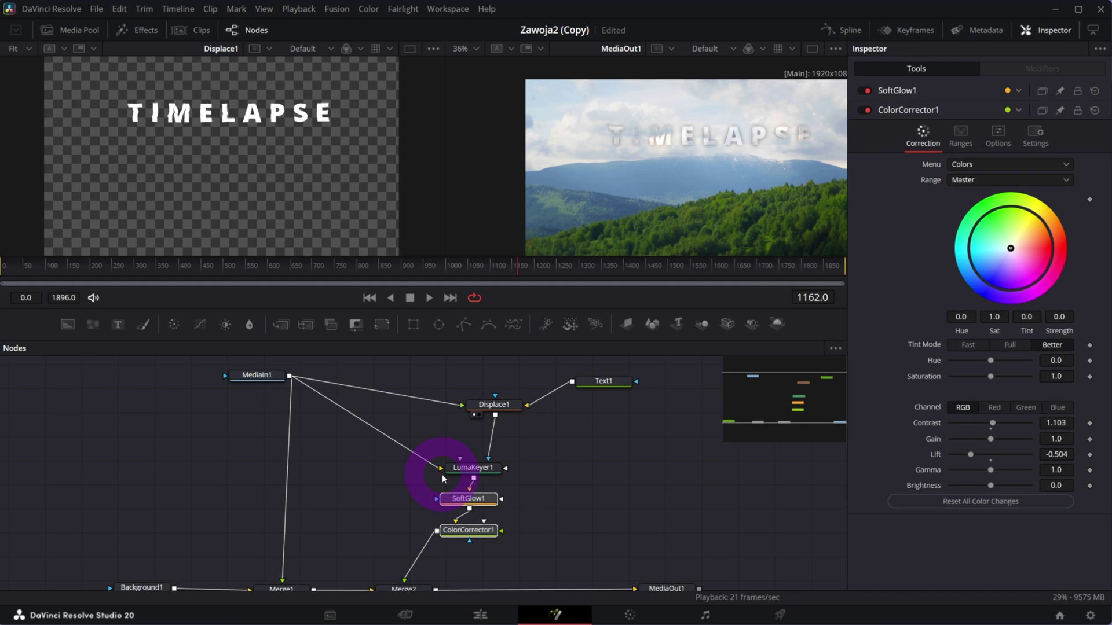
left_click_drag(546, 562, 439, 465)
left_click_drag(474, 532, 472, 507)
left_click(618, 496)
Scrub the clip to frame 869 and examine how the title blends into the clouds, both close up and at full frame.
left_click_drag(350, 269, 420, 271)
left_click(468, 49)
left_click(468, 63)
left_click_drag(724, 267, 385, 268)
left_click(550, 224)
scroll(655, 118, "up", 6)
scroll(757, 151, "down", 5)
scroll(757, 151, "down", 2)
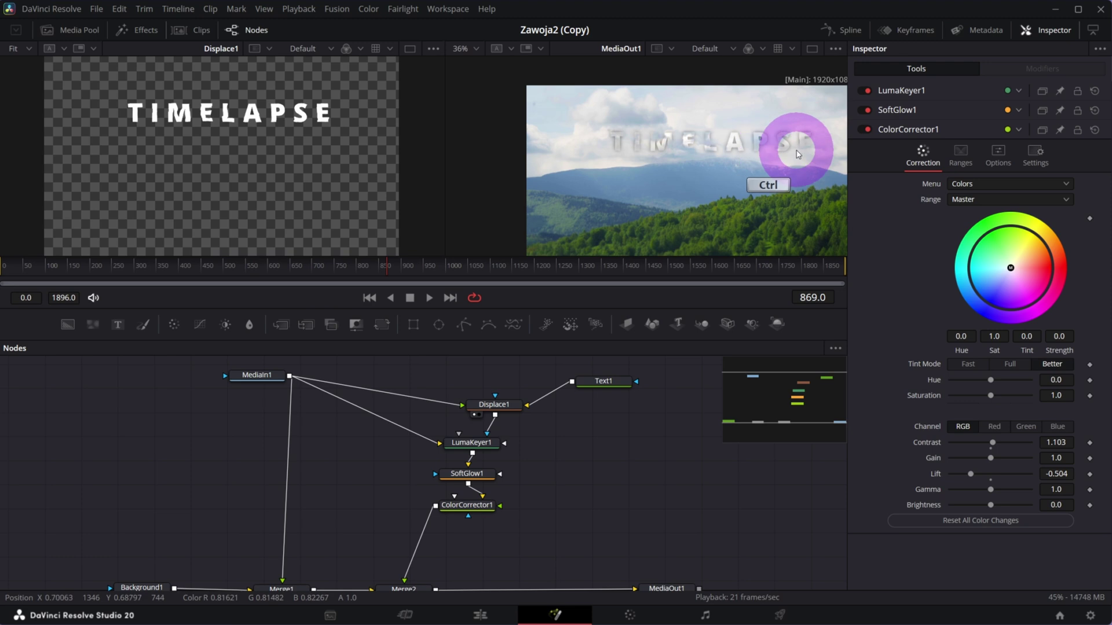
left_click(478, 51)
left_click(472, 65)
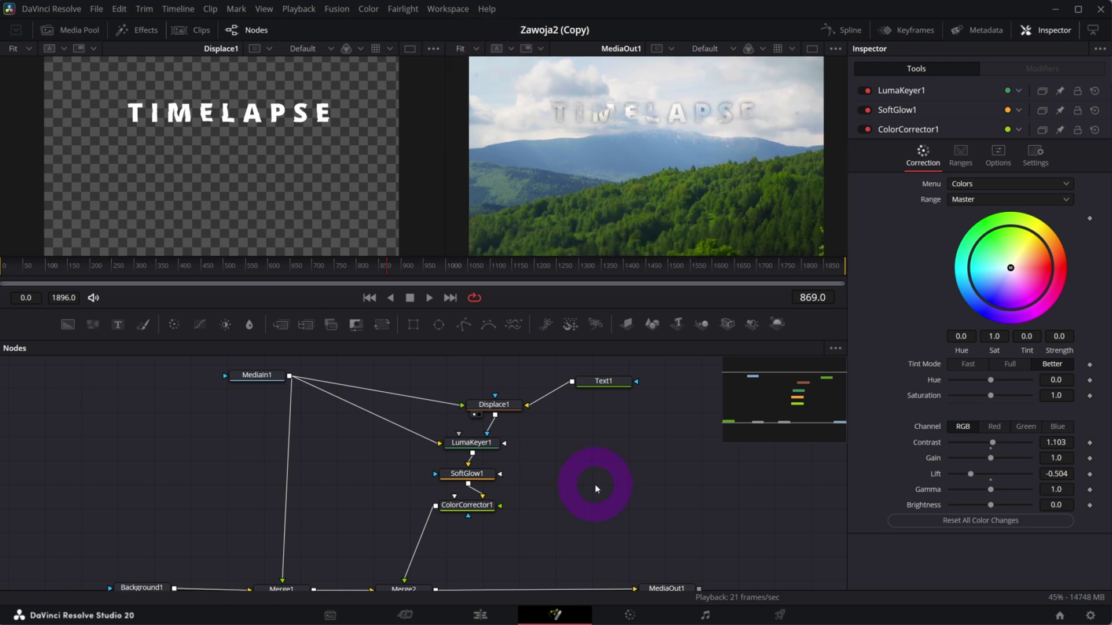
Add a Gaussian Blur node between ColorCorrector1 and Merge2 and set its Strength to 0.78.
left_click_drag(774, 390, 785, 404)
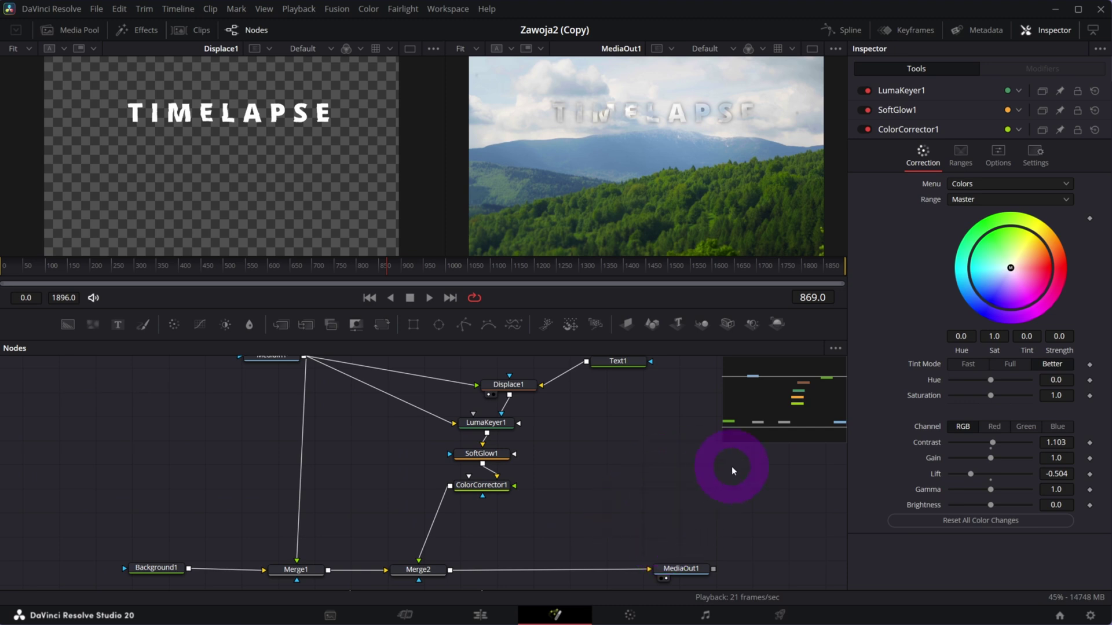
left_click_drag(479, 488, 475, 490)
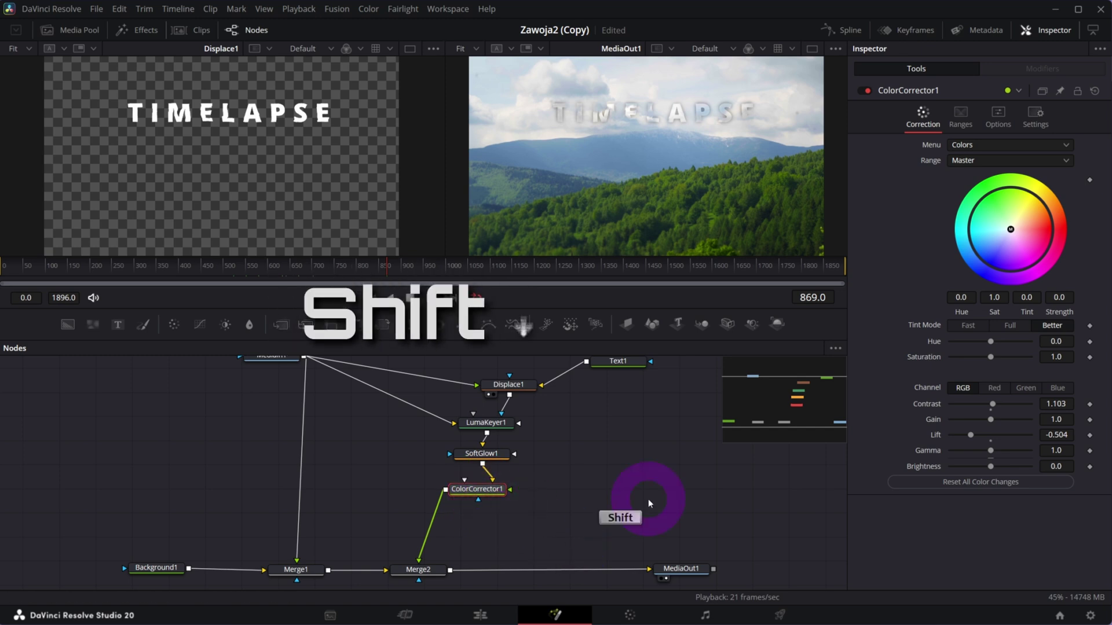
key("shift+space")
type("gau")
left_click(663, 216)
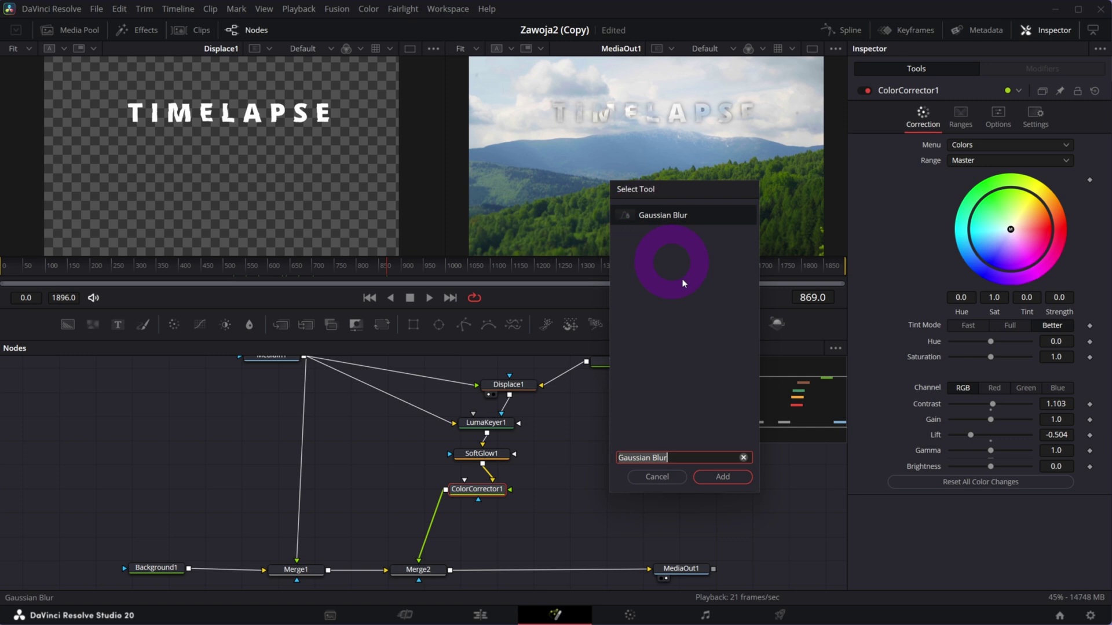
left_click(722, 478)
left_click_drag(478, 520, 477, 526)
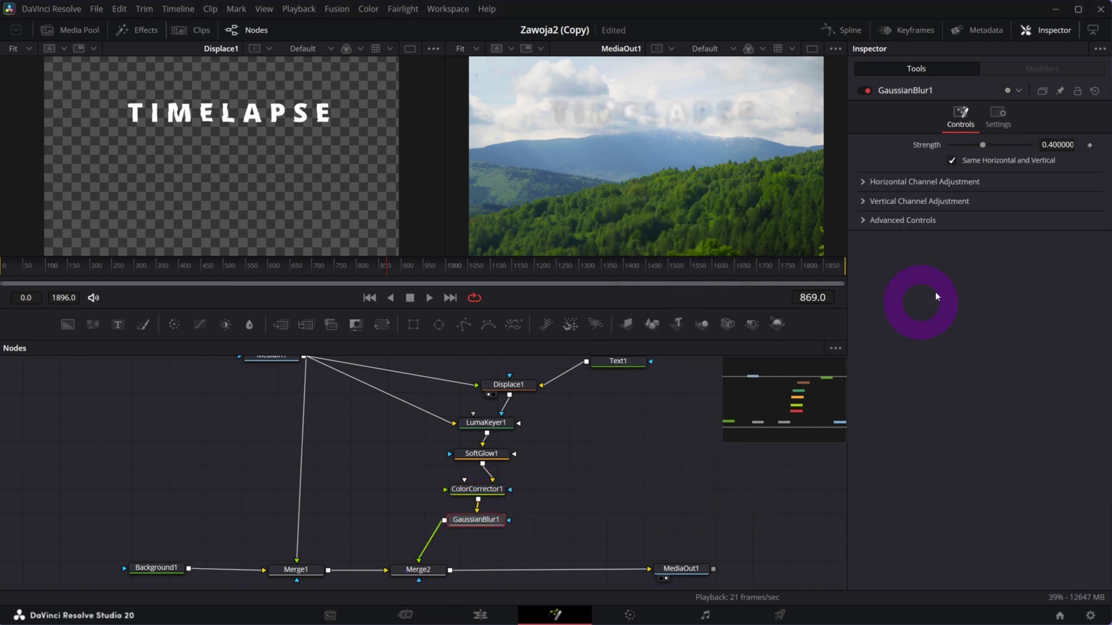
mouse_move(1004, 149)
left_mouse_down()
mouse_move(992, 150)
mouse_move(1001, 161)
left_mouse_up()
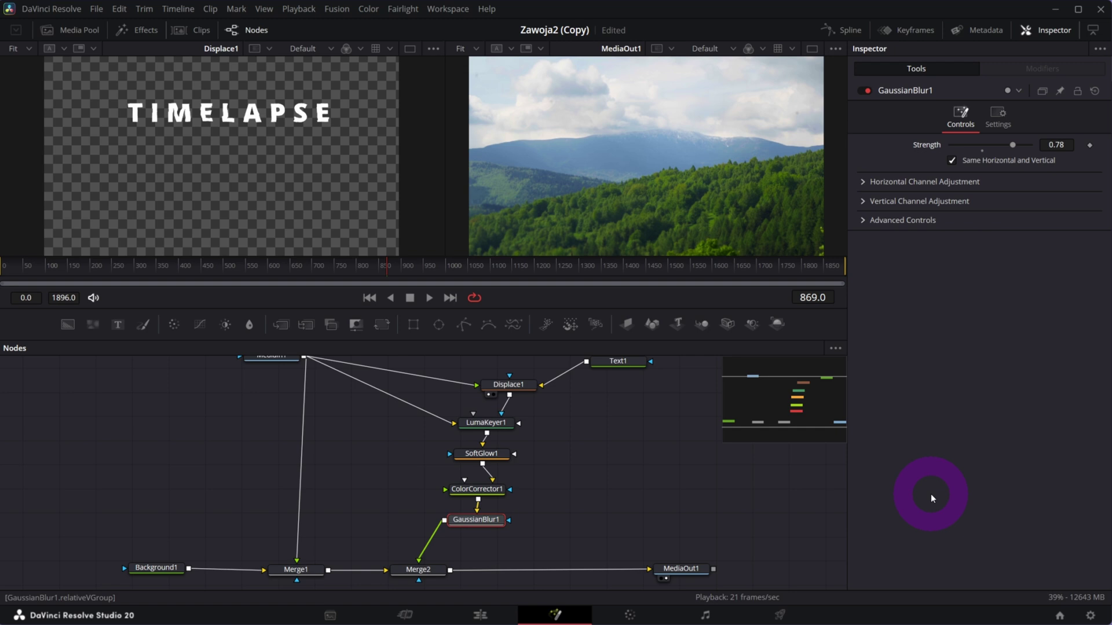
Animate GaussianBlur1's Strength with keyframes of 1.0 at frame 800 and 0.0 at frame 890.
left_click(358, 265)
type("800.0")
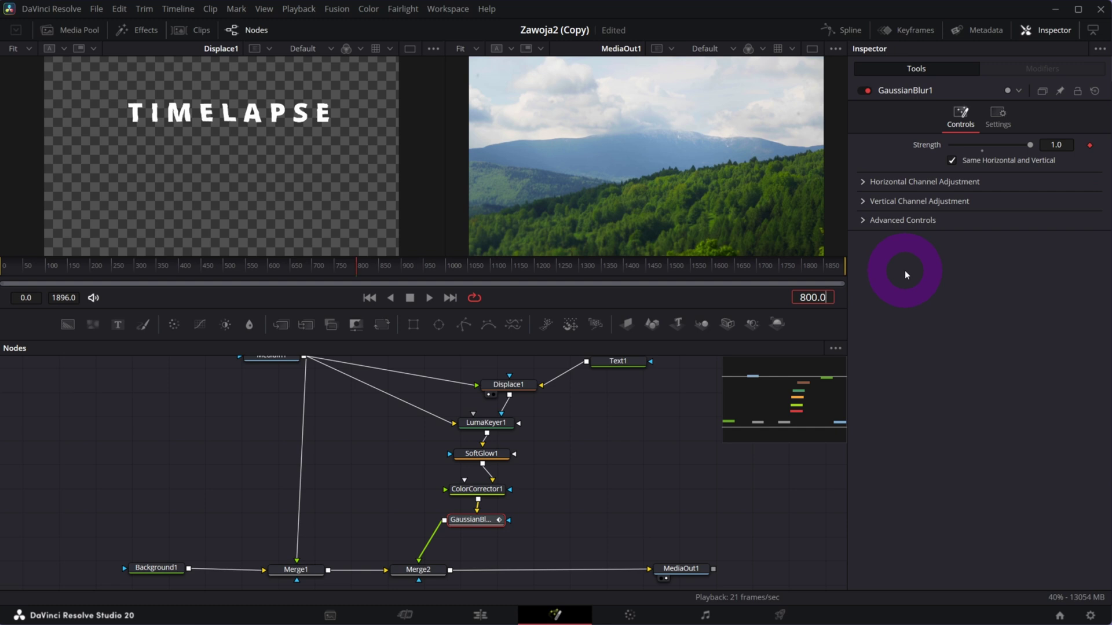
type("+90")
key("Return")
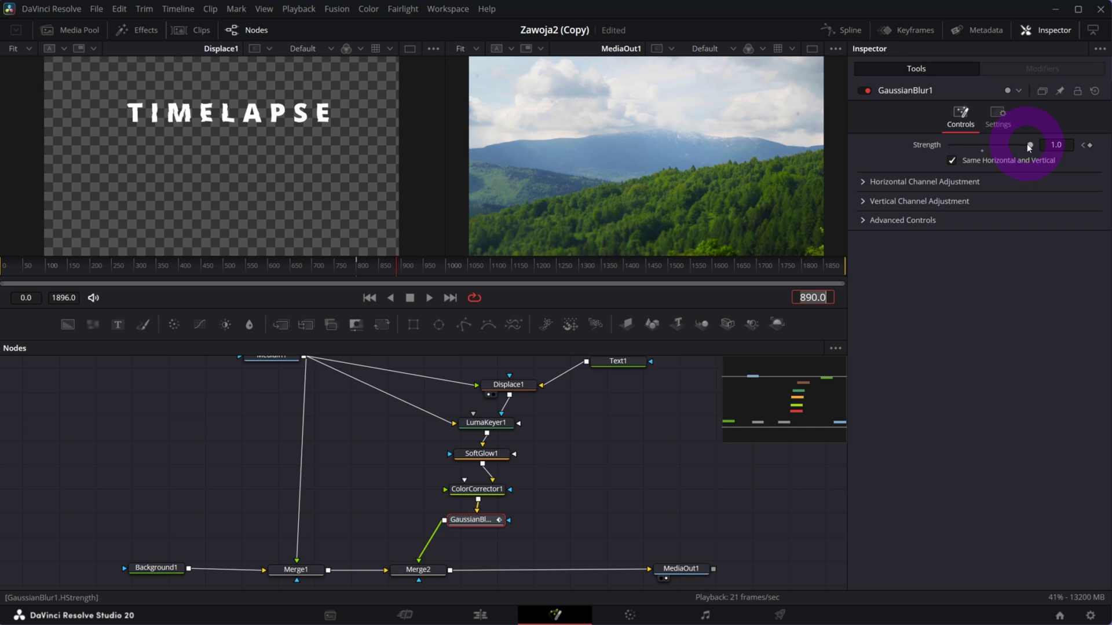
left_click_drag(1033, 147, 890, 152)
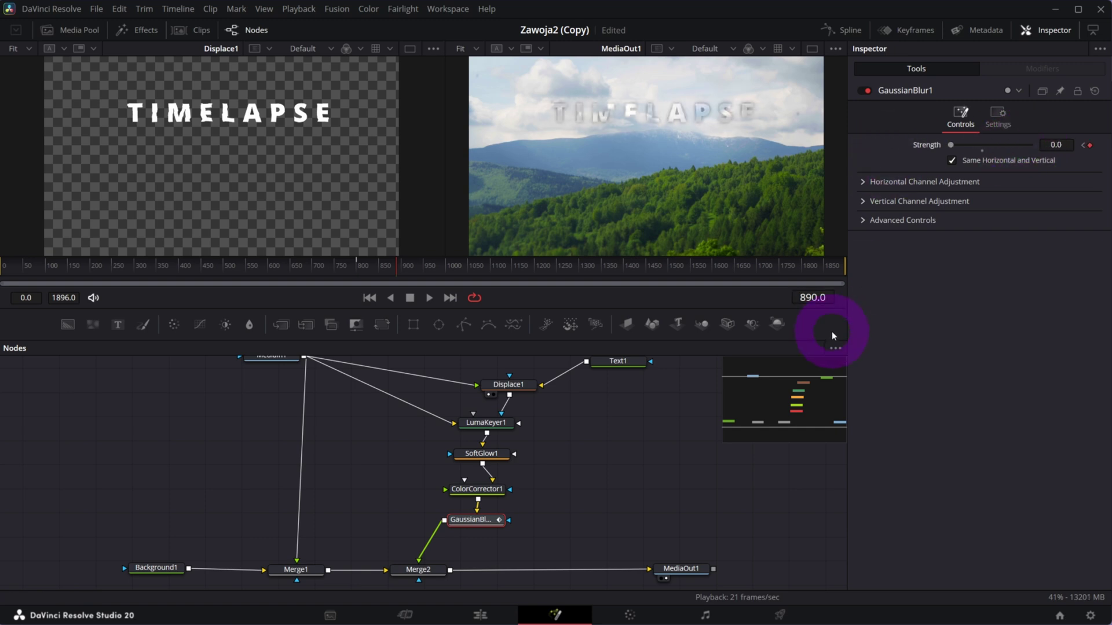
Play back the blur animation from around frame 800 and inspect the title reveal close up in the output viewer.
left_click(355, 270)
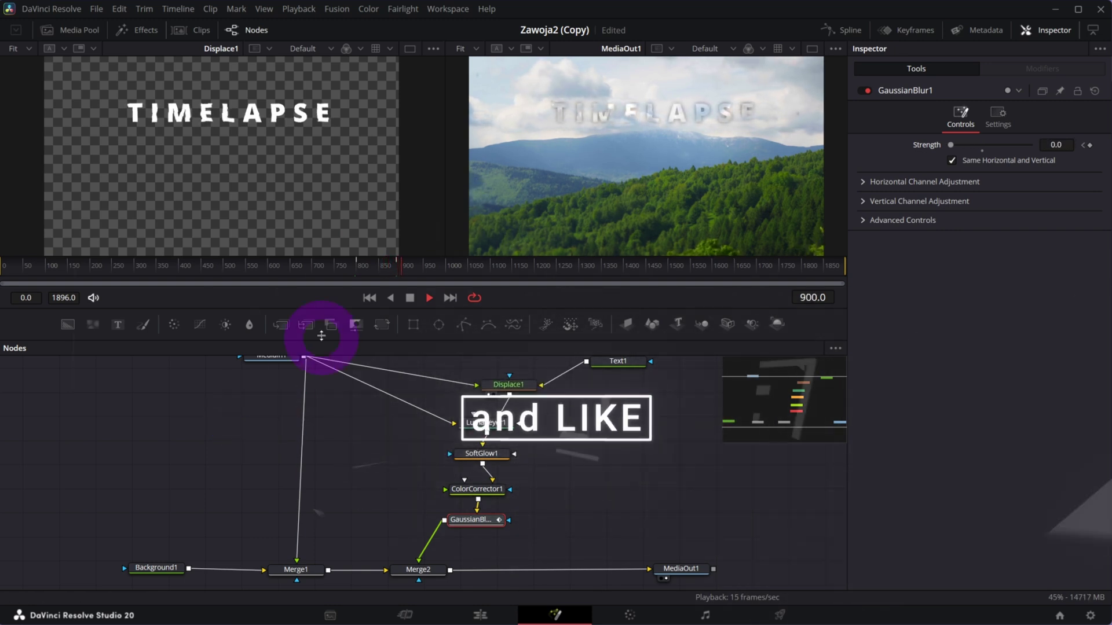
left_click(360, 266)
scroll(688, 137, "up", 3)
left_click_drag(688, 75, 688, 165)
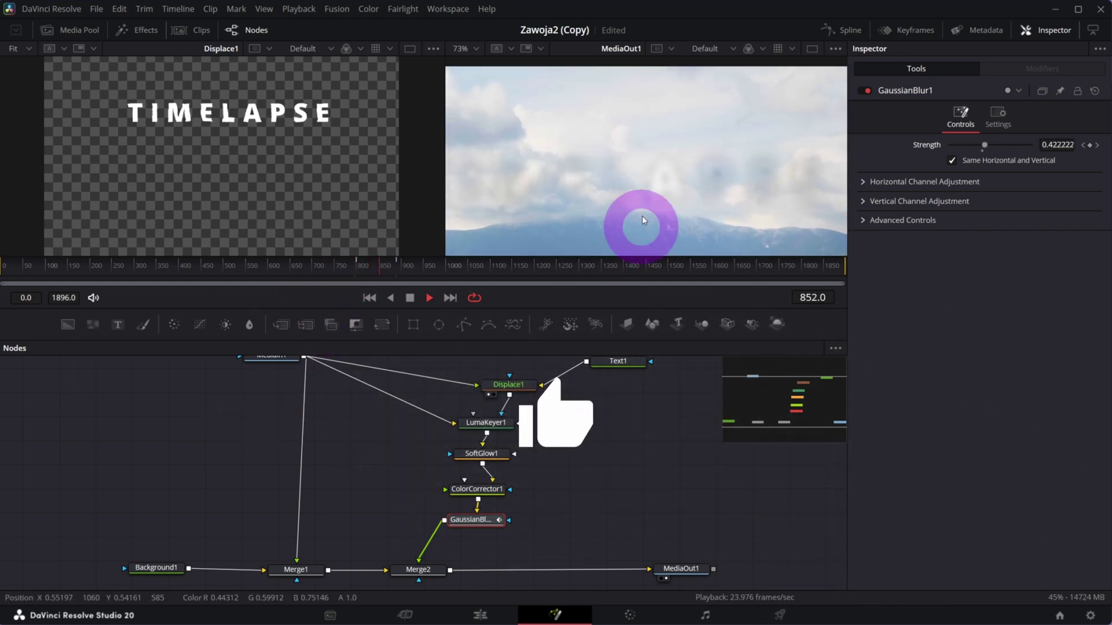
key("space")
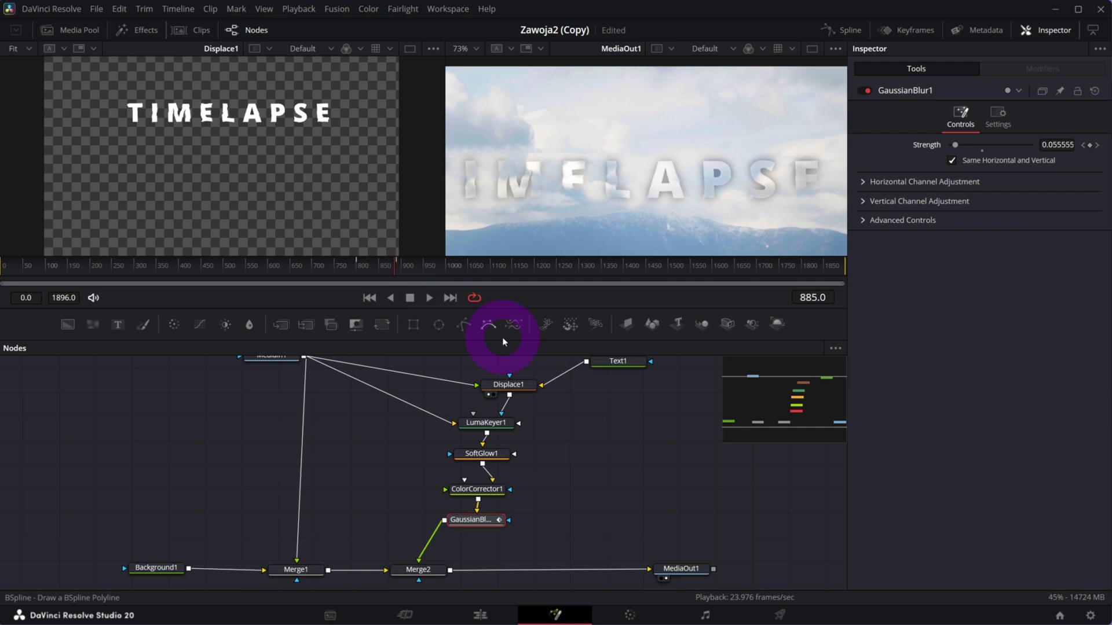
Keyframe Displace1's X Offset, X Refraction, Y Offset and Y Refraction at frame 890 with their current values.
left_click_drag(739, 446, 786, 389)
left_click(712, 611)
left_click(472, 418)
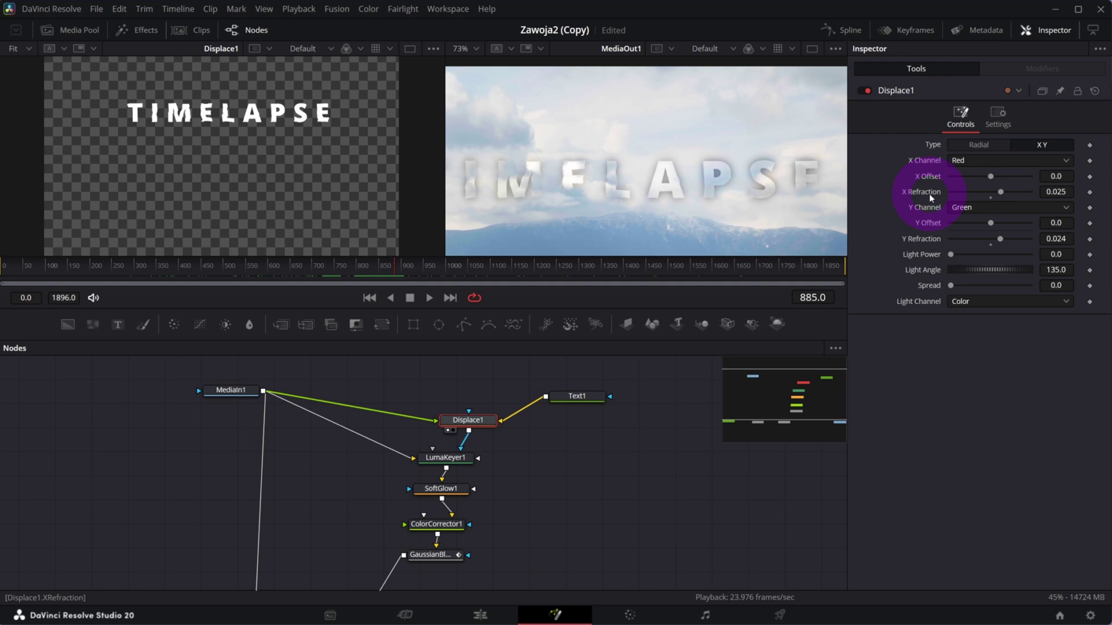
mouse_move(371, 268)
left_mouse_down()
mouse_move(447, 271)
mouse_move(360, 268)
left_mouse_up()
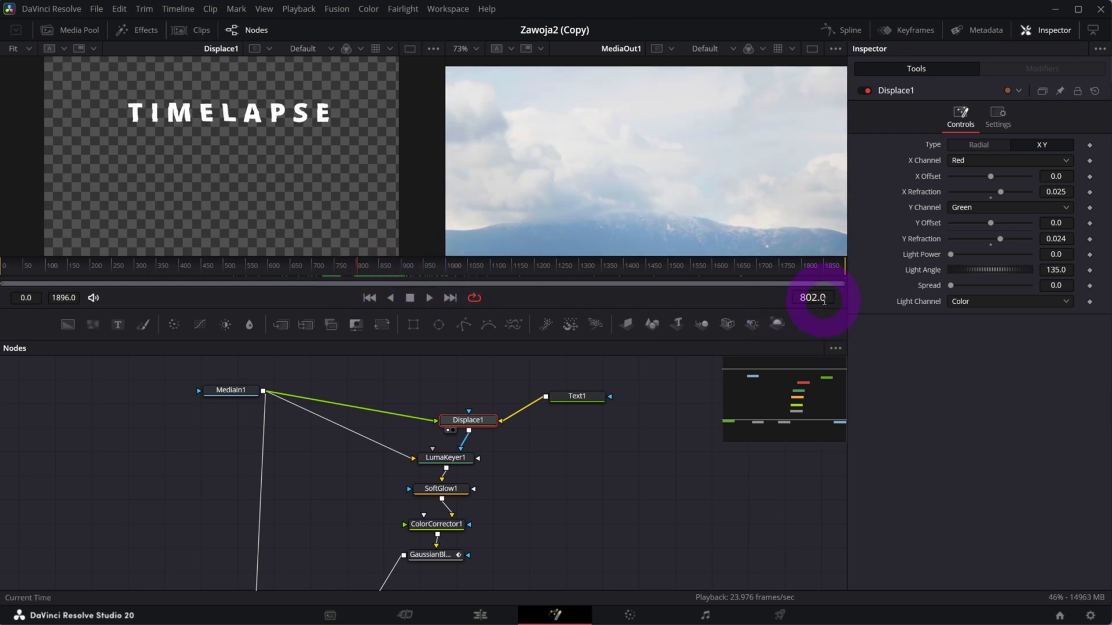
type("800+90")
key("Return")
left_click(813, 297)
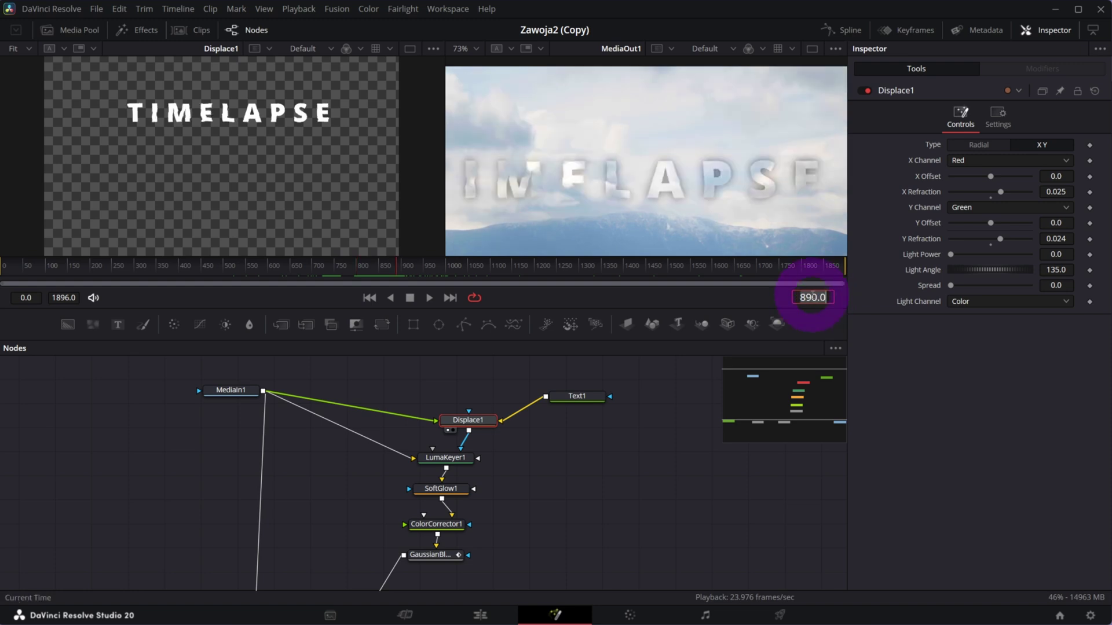
left_click(1087, 193)
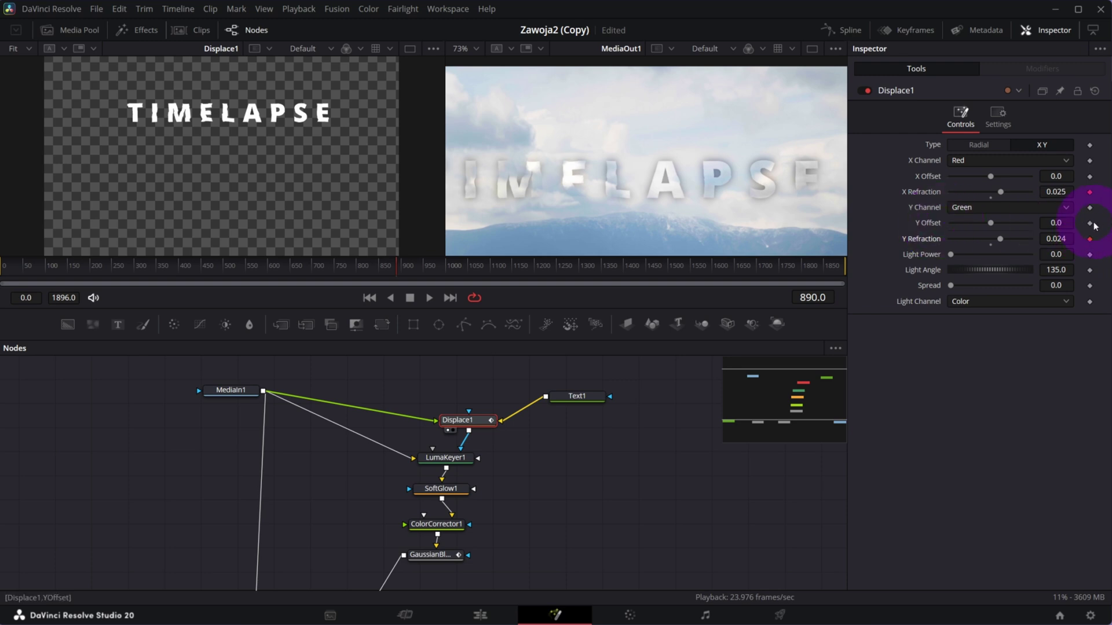
left_click(1090, 225)
left_click(900, 169)
left_click(1089, 177)
At frame 800, set Displace1's X Offset to -0.469, X Refraction to 0.084, Y Offset to -0.5 and Y Refraction to 0.1.
left_click(822, 299)
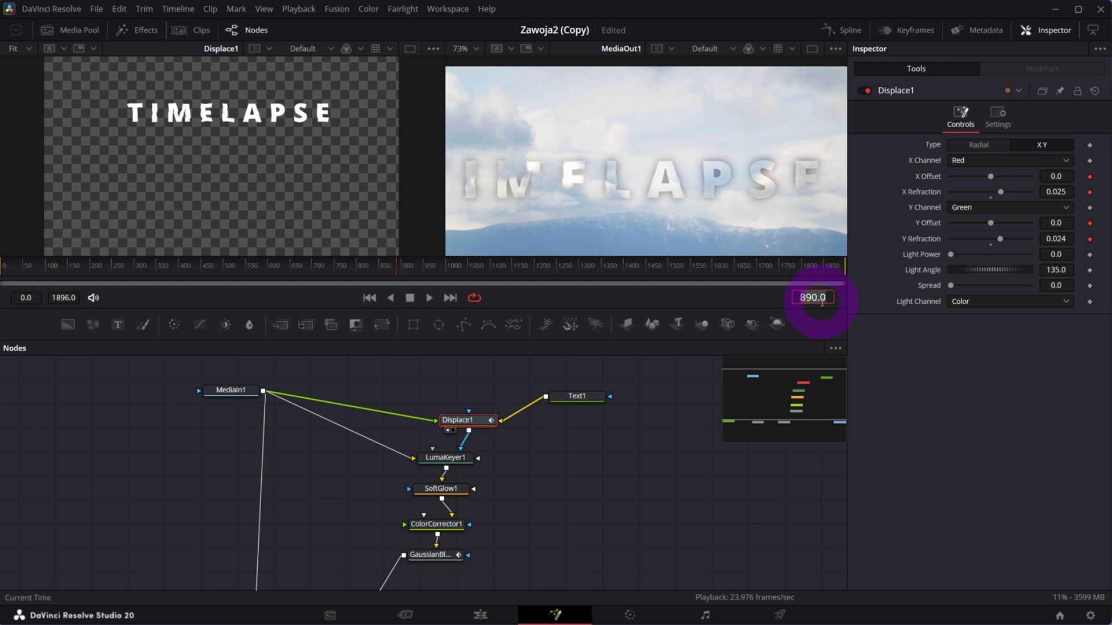
key("Return")
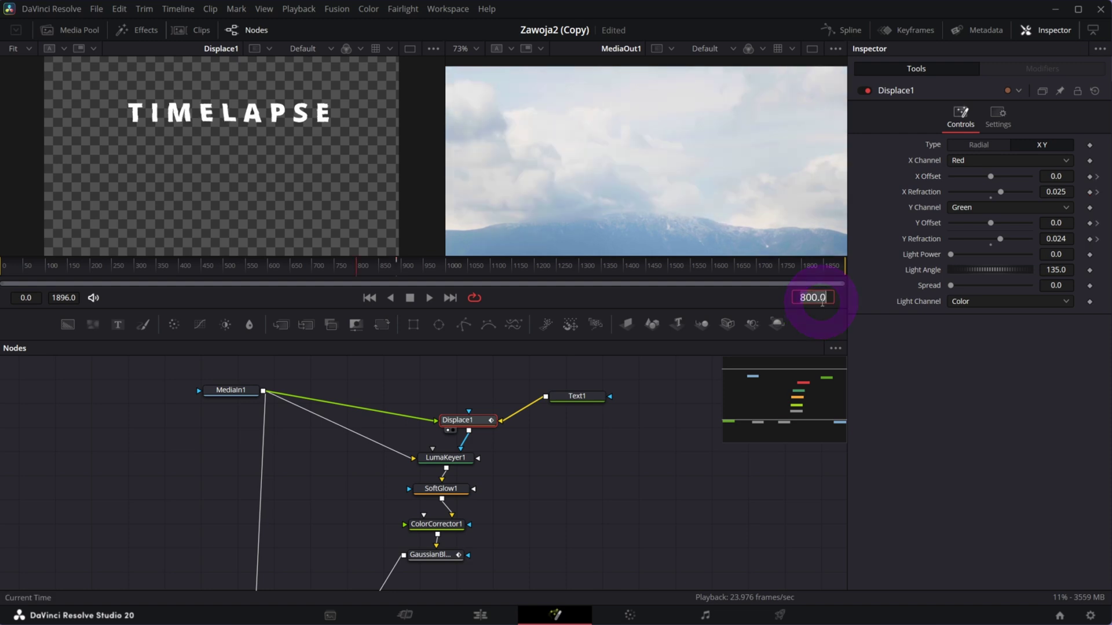
left_click_drag(1001, 192, 1024, 193)
left_click_drag(1000, 239, 936, 245)
left_click_drag(990, 177, 956, 192)
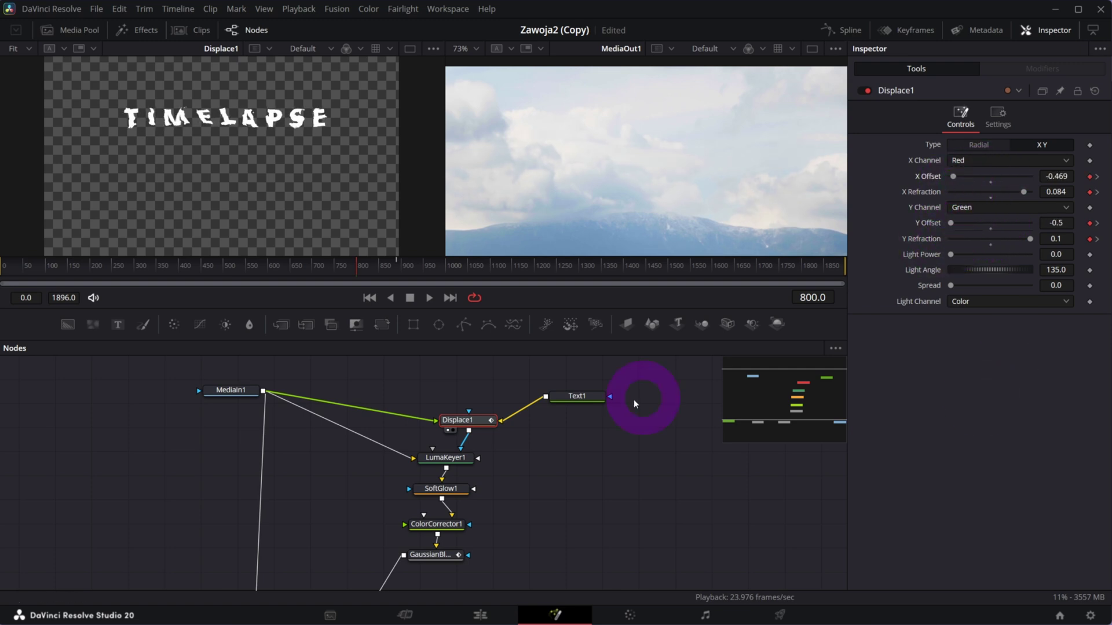
Play back the displacement animation and fit the output viewer to show the whole frame.
key("space")
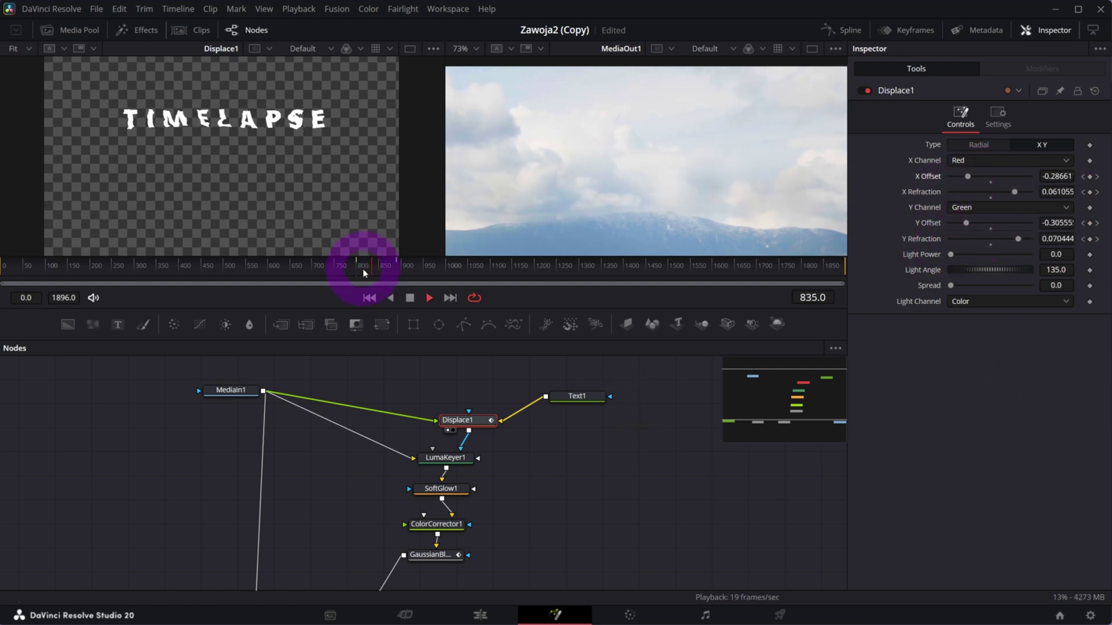
left_click(475, 48)
left_click(481, 66)
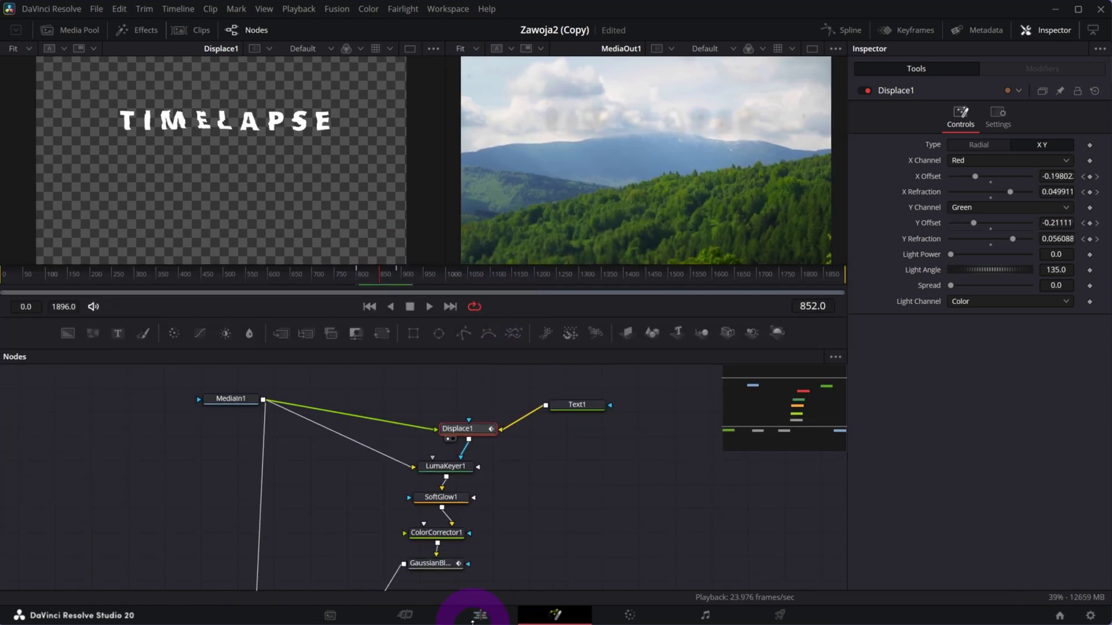
Switch to the Edit page and review the title reveal from about 01:00:32:08, playing it full screen and scrubbing to 01:00:37:07.
left_click(480, 615)
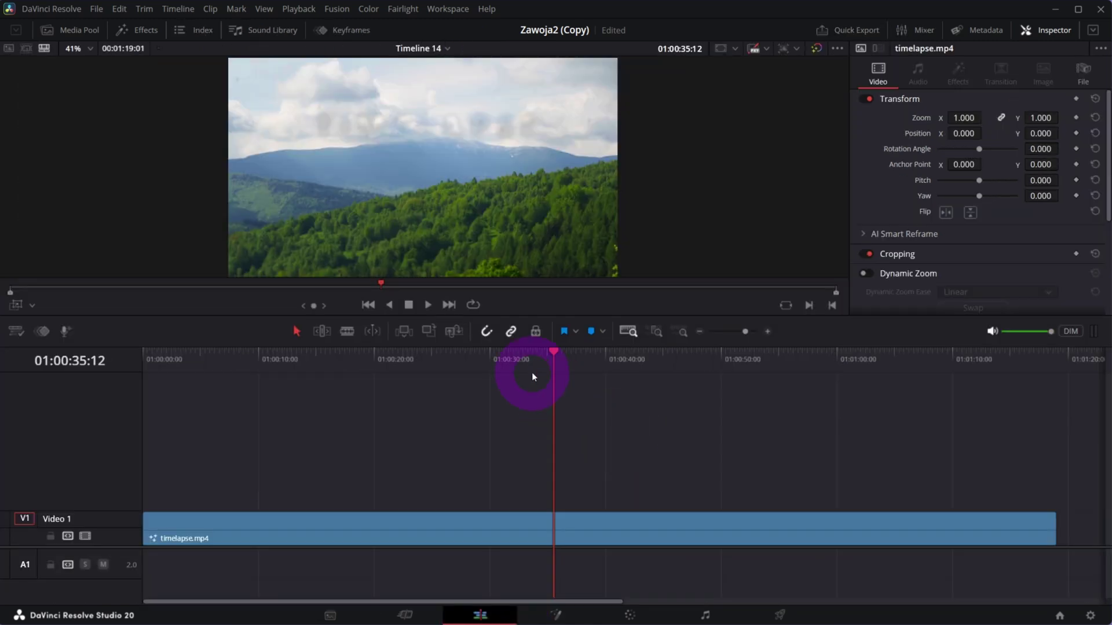
left_click_drag(532, 371, 517, 361)
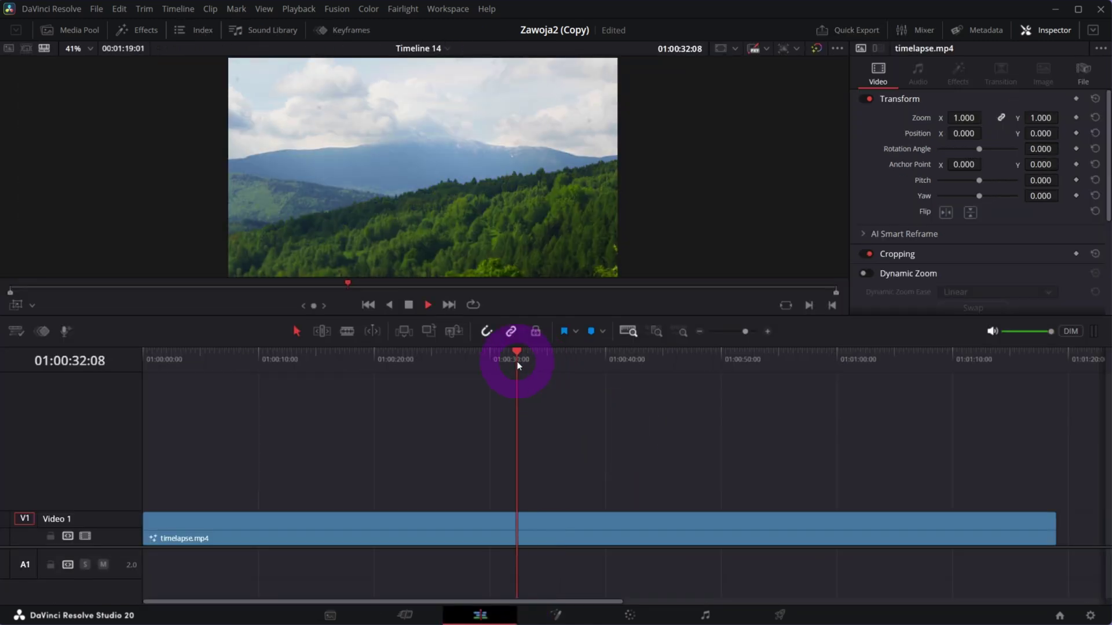
key("ctrl+f")
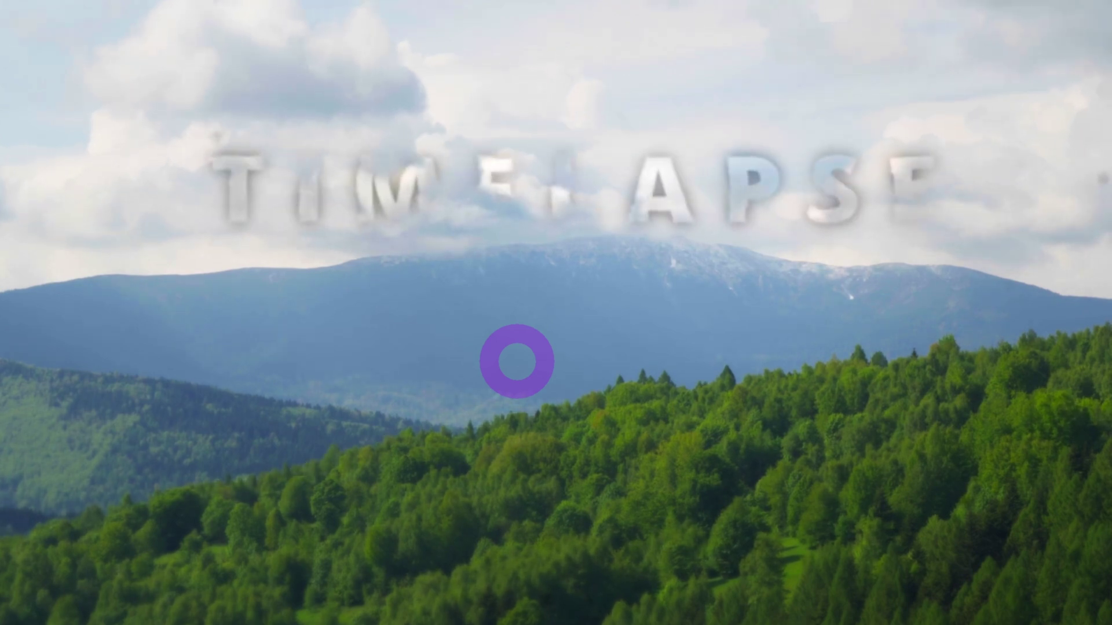
key("Escape")
left_click_drag(517, 361, 574, 352)
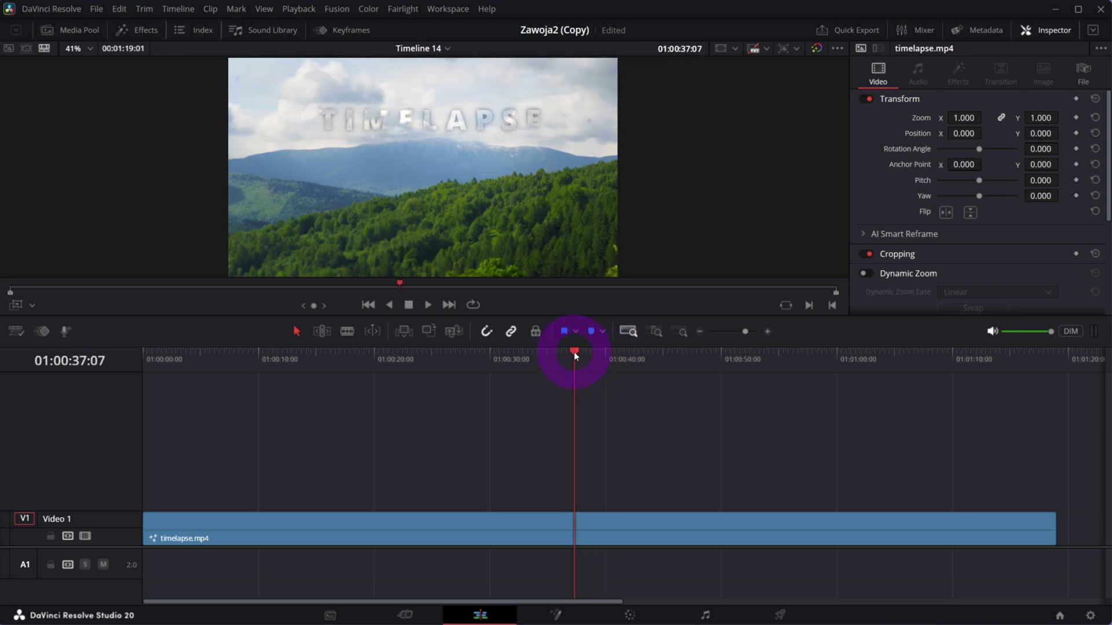